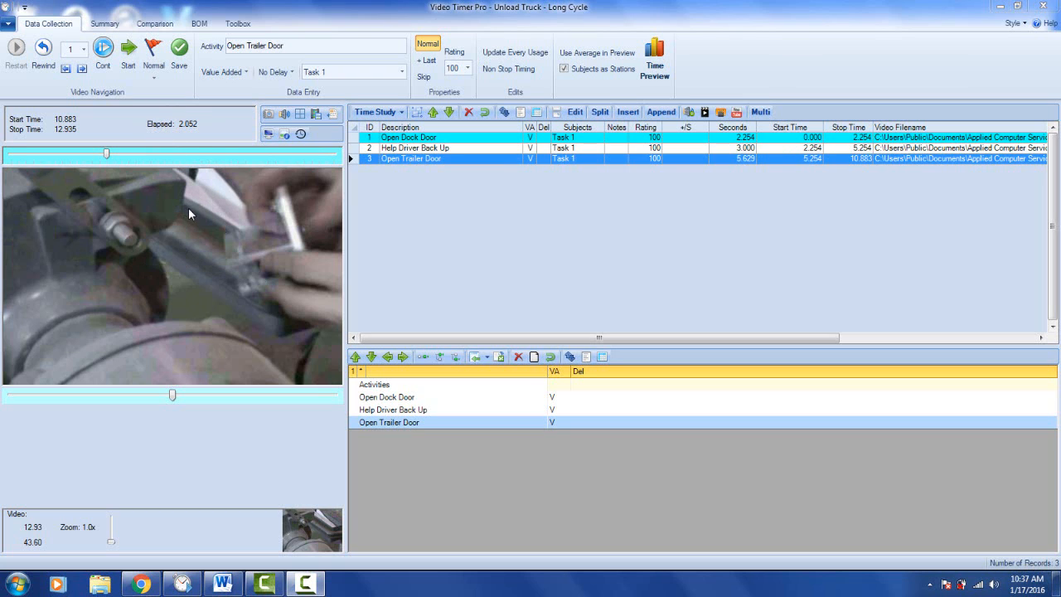
- View the video for each listed activity in turn: Open Dock Door, Help Driver Back Up and Open Trailer Door
click(411, 141)
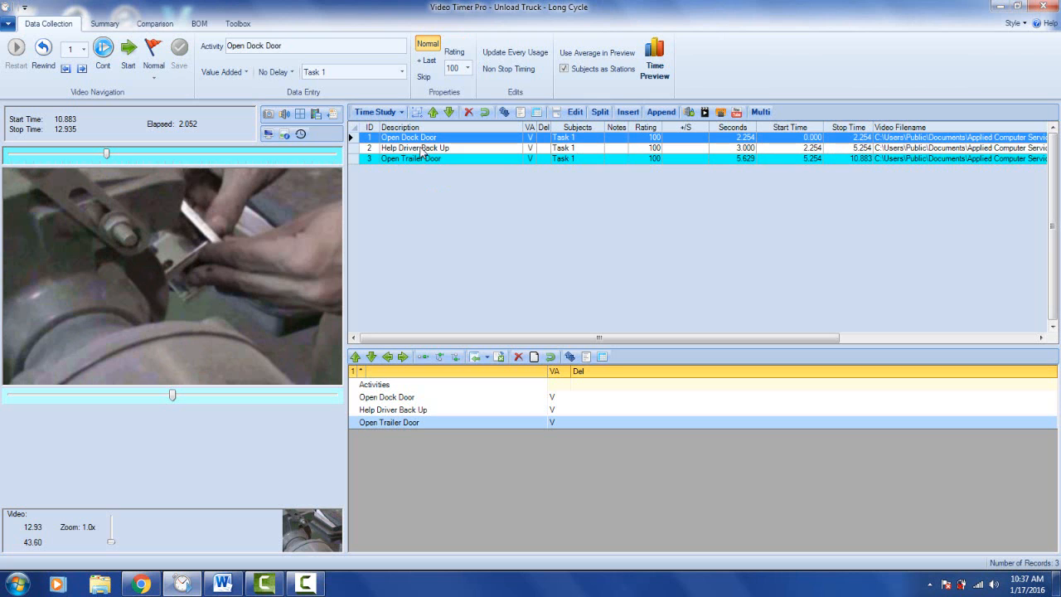
click(422, 149)
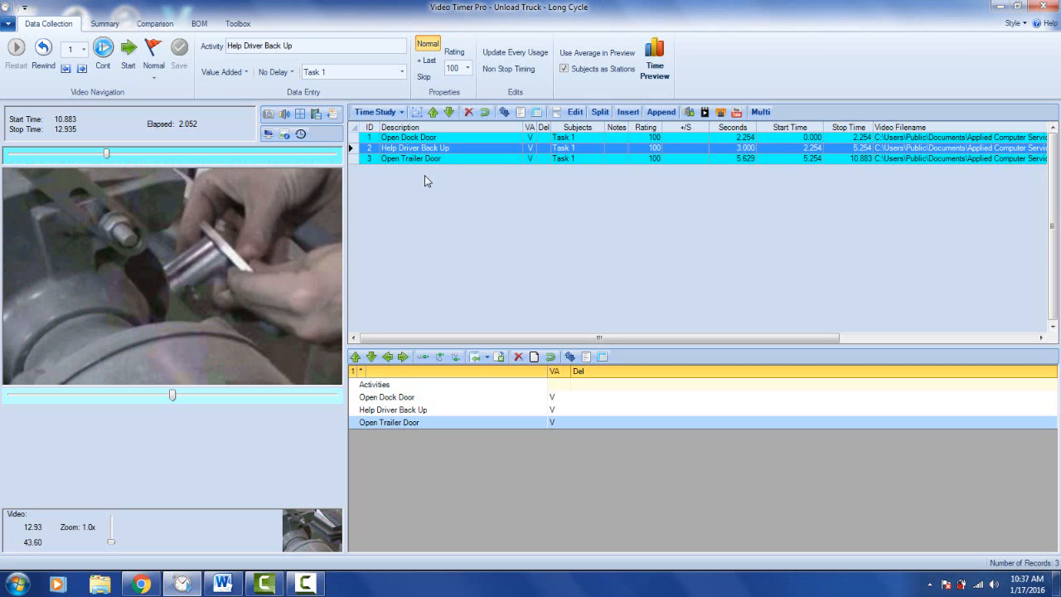
click(420, 157)
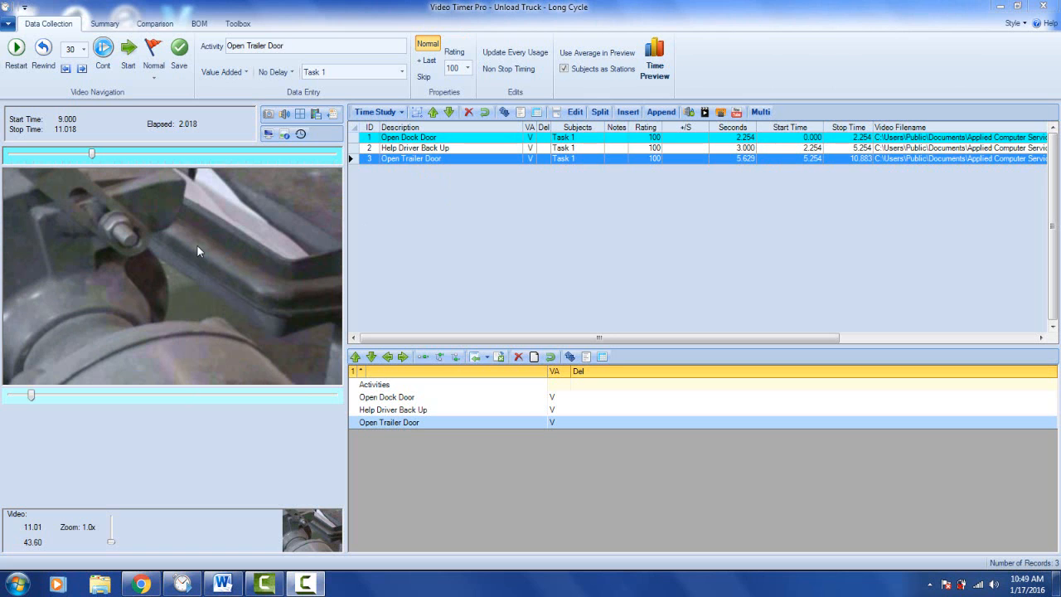
- Play the video from about 11 to about 35 seconds, switching the playback speed to 2.5x and back to Normal on the way
click(129, 54)
click(129, 55)
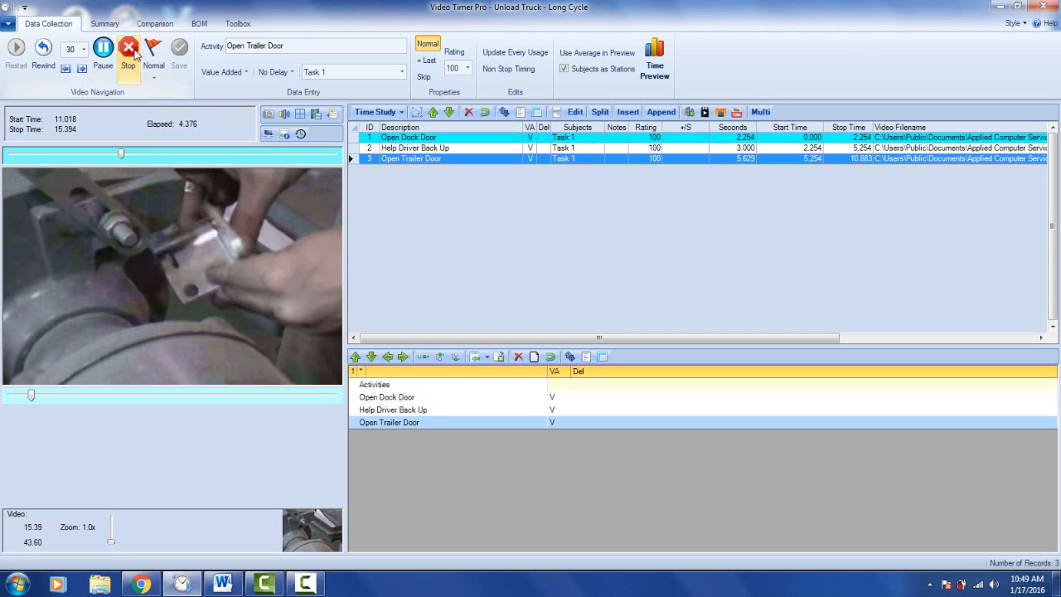
click(153, 69)
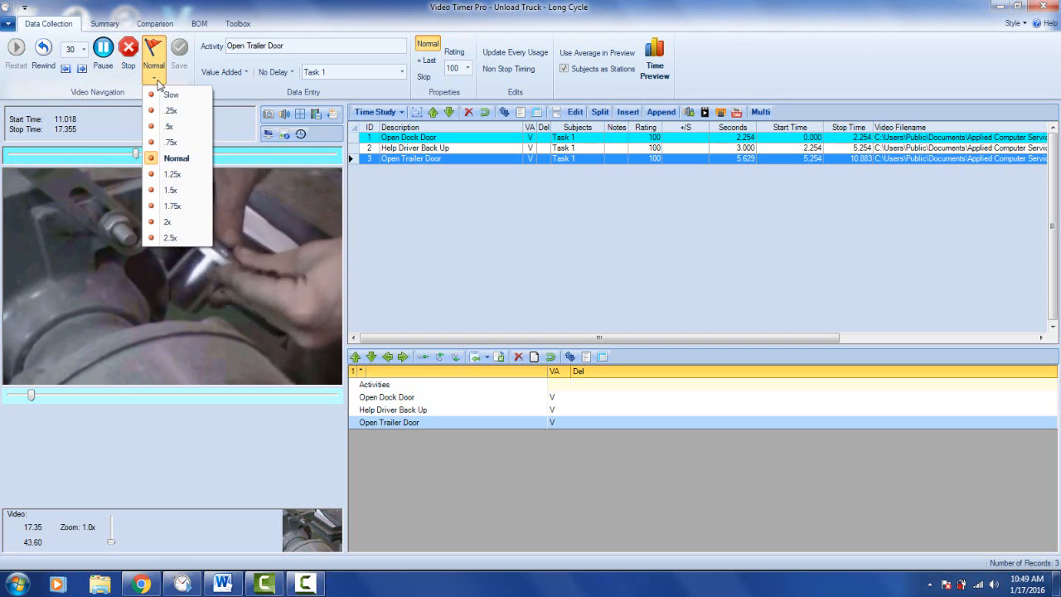
click(169, 237)
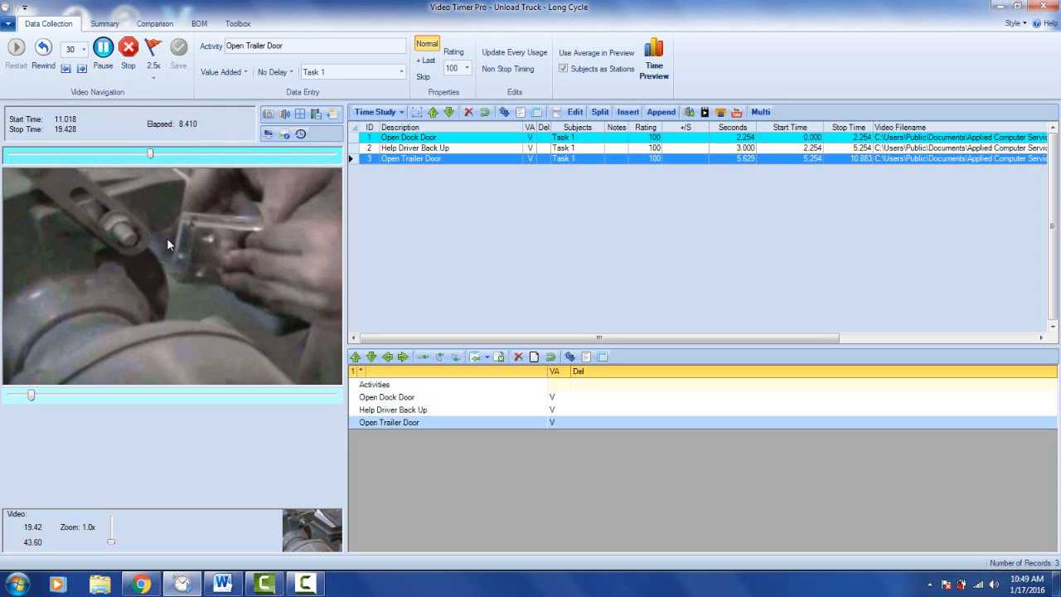
click(154, 69)
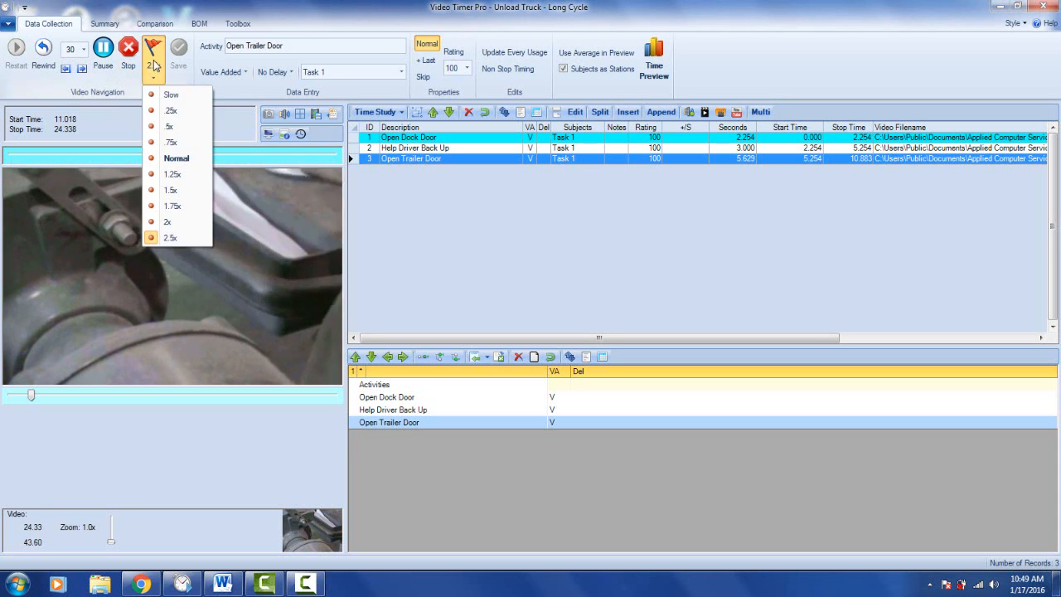
click(175, 157)
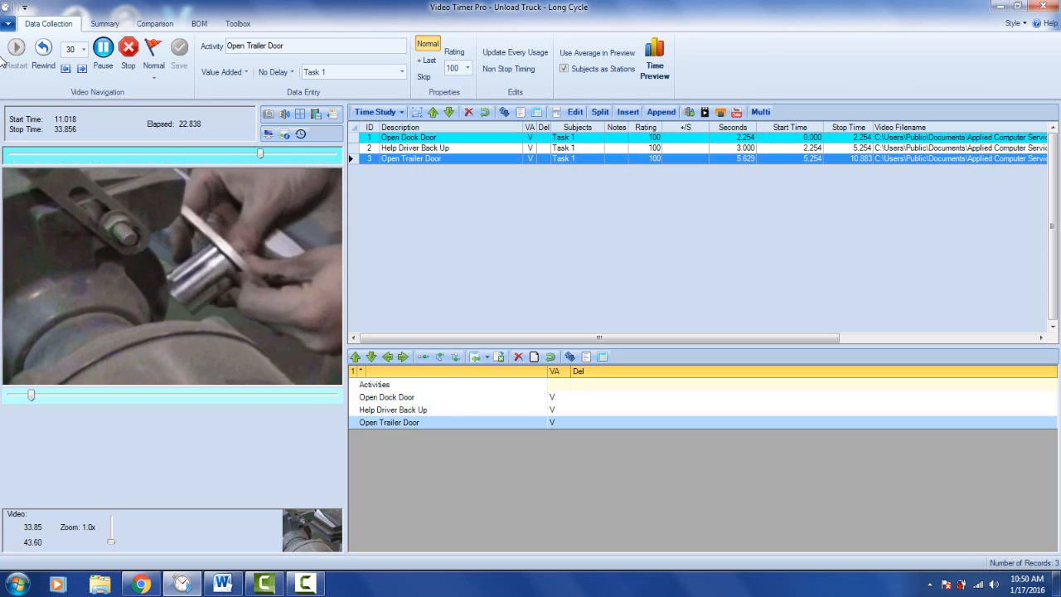
click(147, 70)
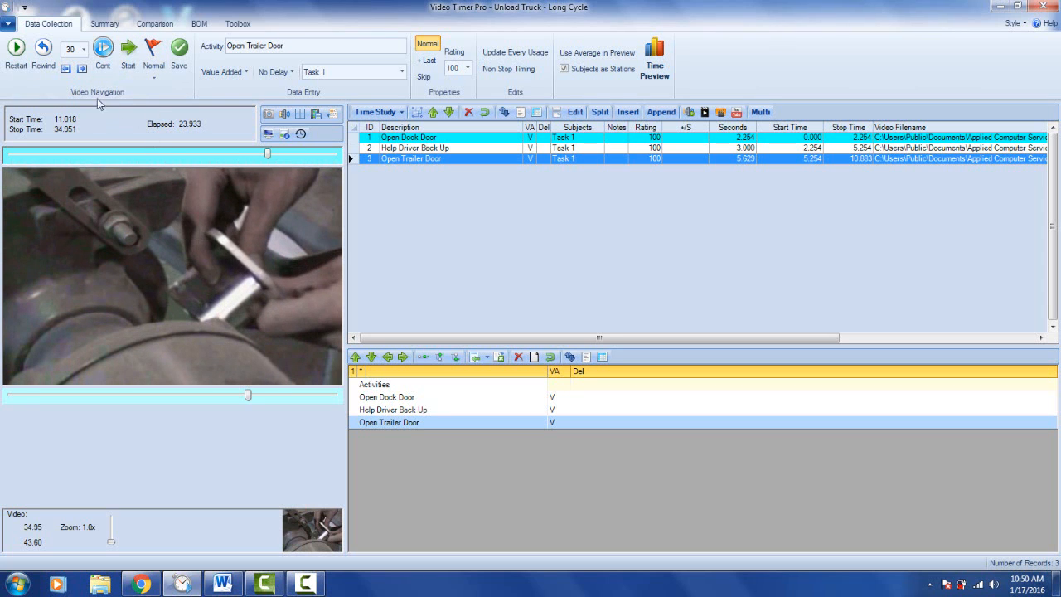
click(84, 50)
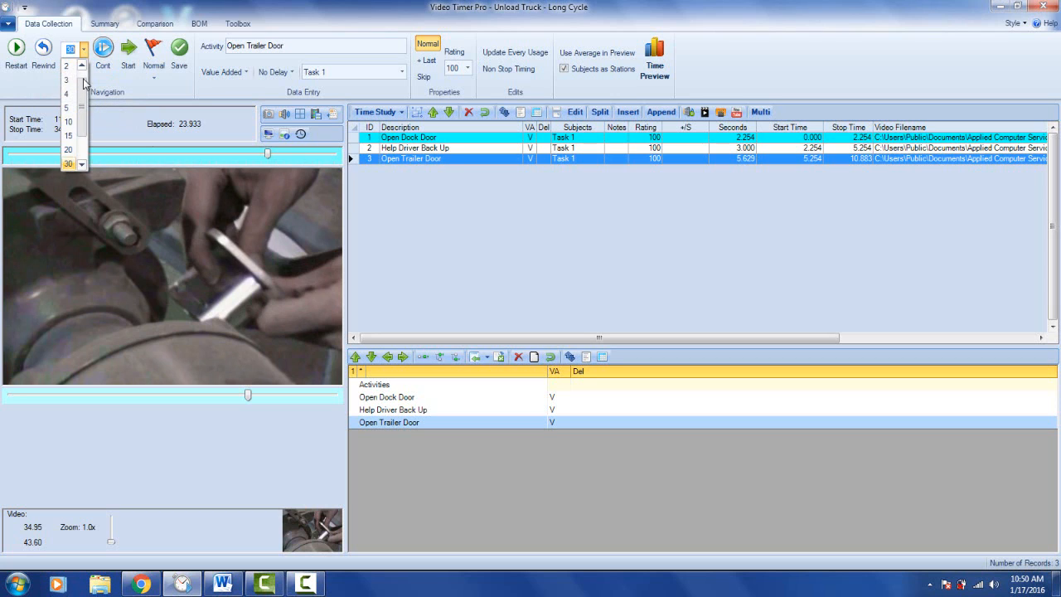
mouse_move(84, 80)
mouse_down()
mouse_move(84, 116)
mouse_move(84, 80)
mouse_up()
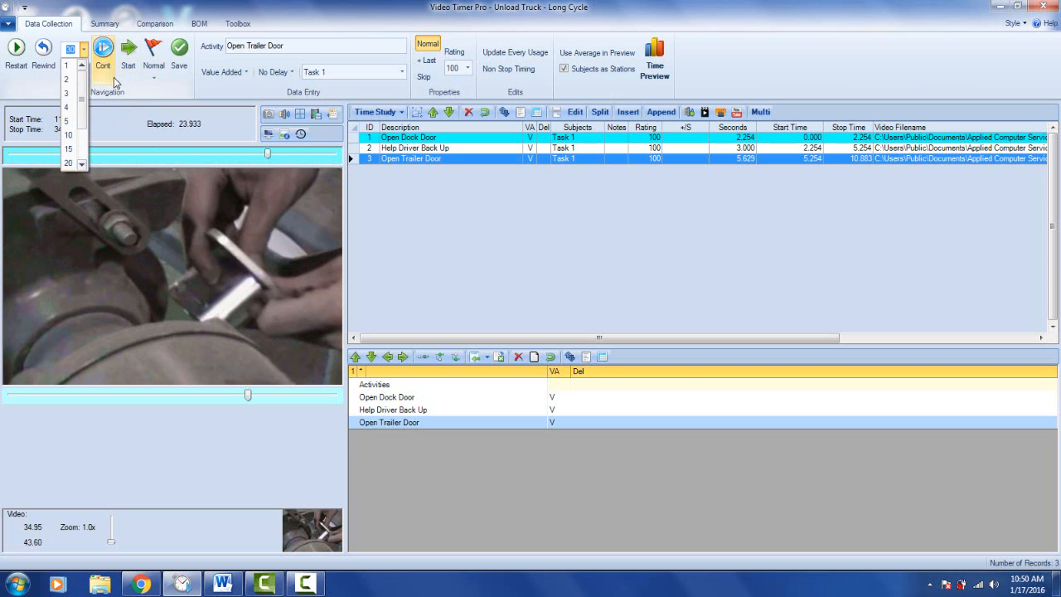
click(209, 89)
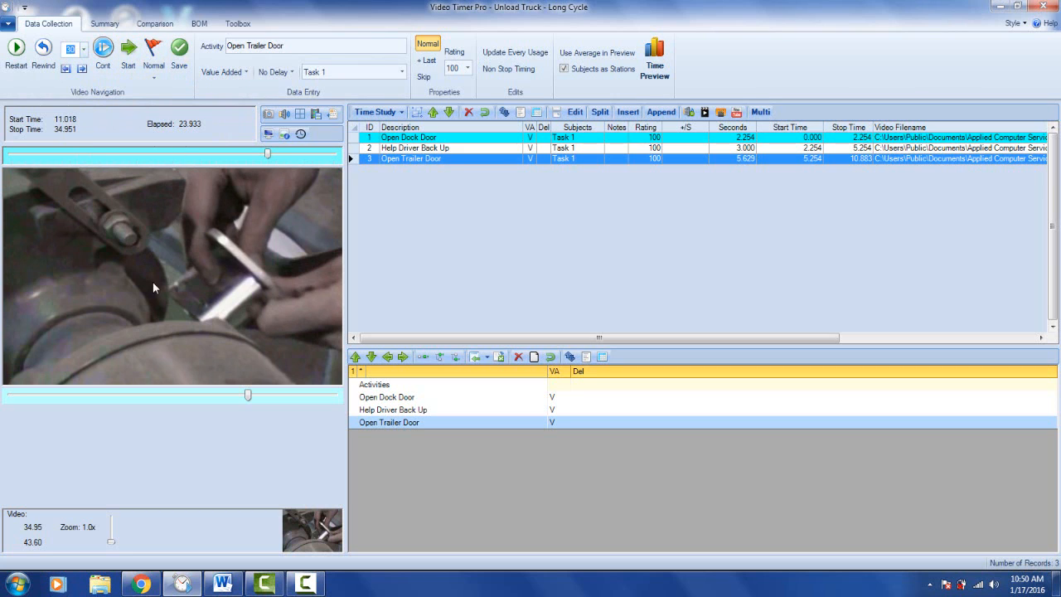
- Return the video to its start, move it to the 19-second mark with coarse adjustment, and set the fine adjustment range to 3
click(15, 53)
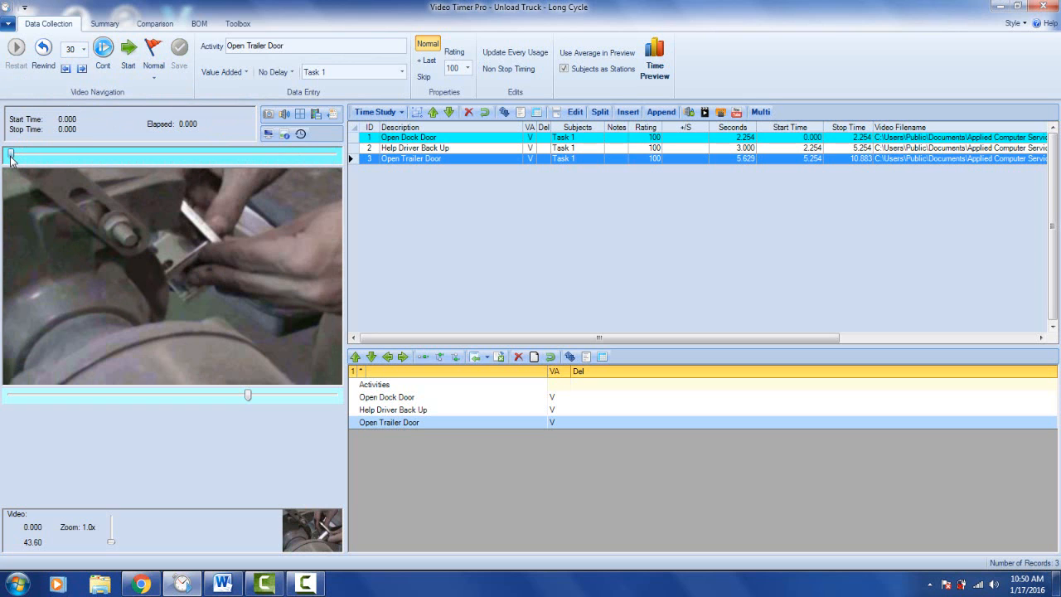
drag(11, 156, 148, 164)
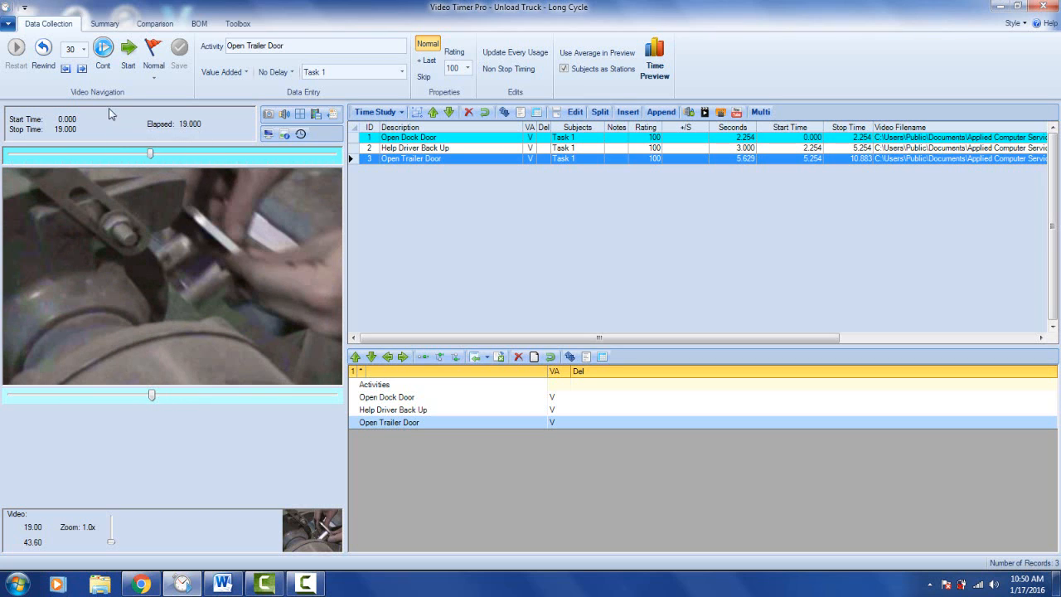
click(84, 50)
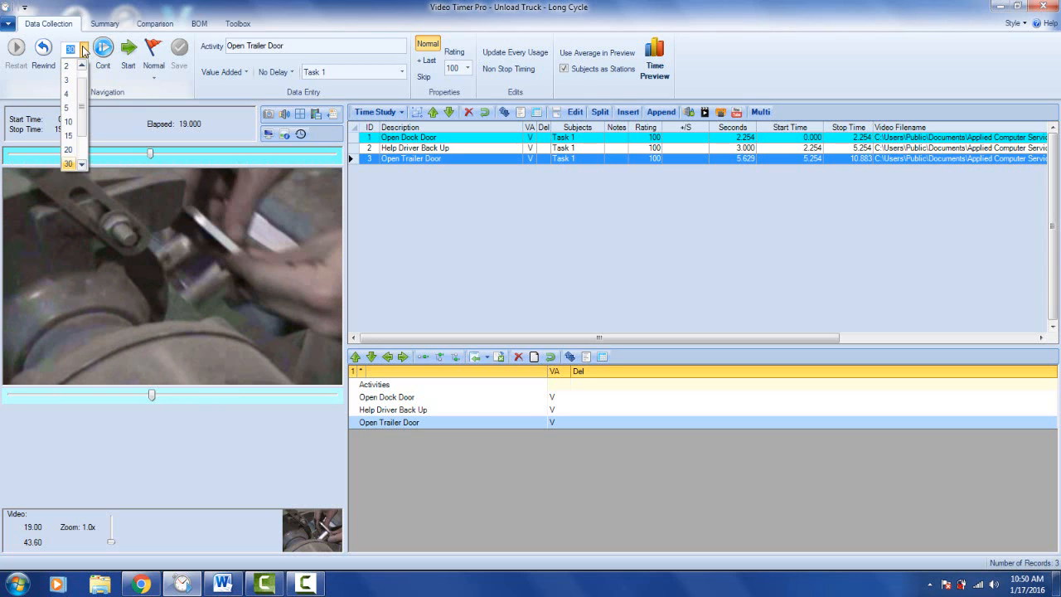
drag(84, 89, 81, 62)
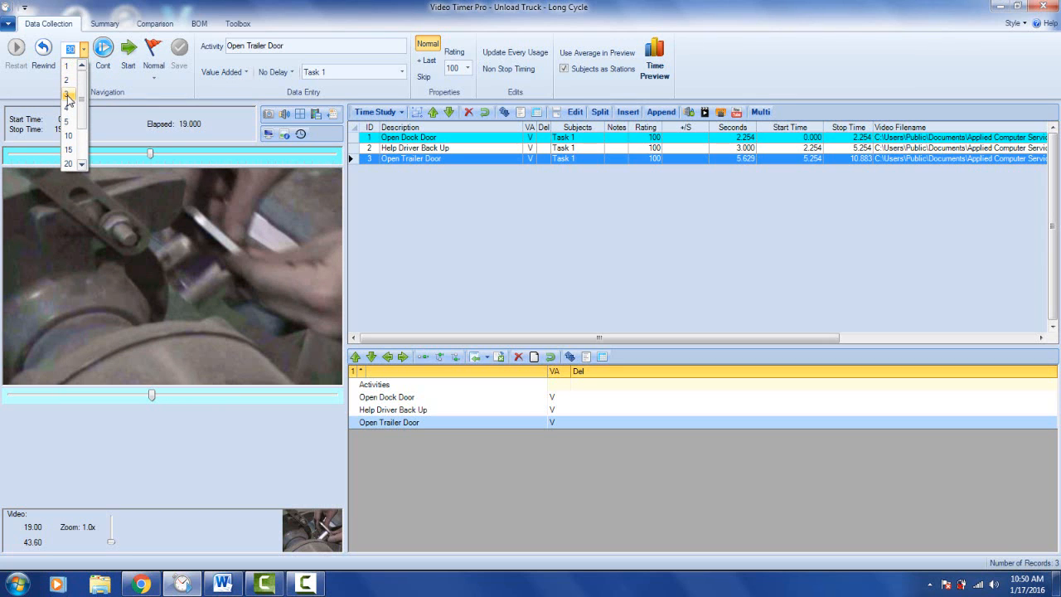
click(69, 97)
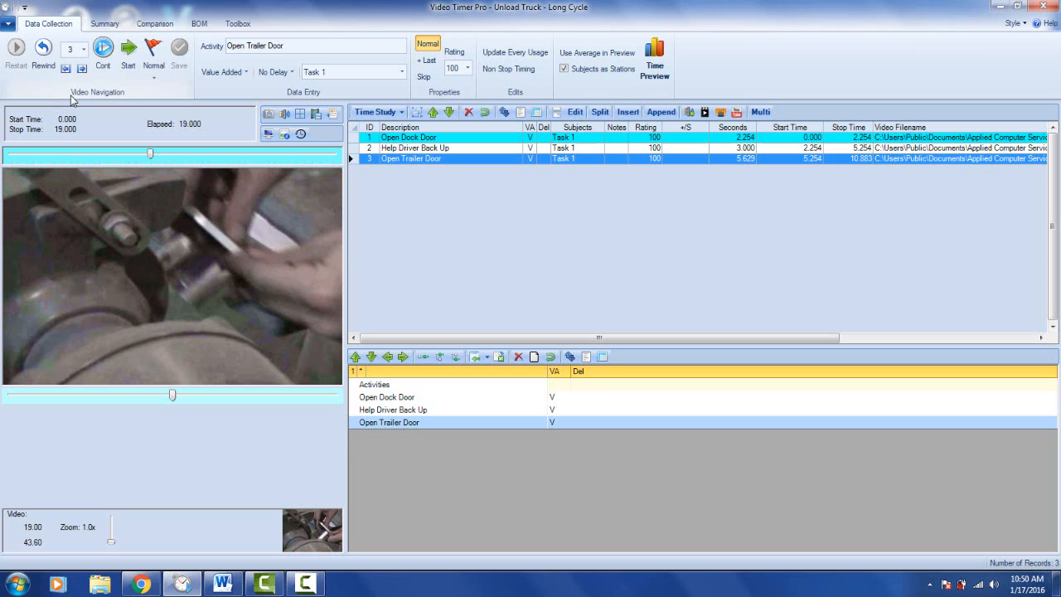
- Time a segment of the video from the 19-second mark and stop it at about 25.7 seconds
click(129, 54)
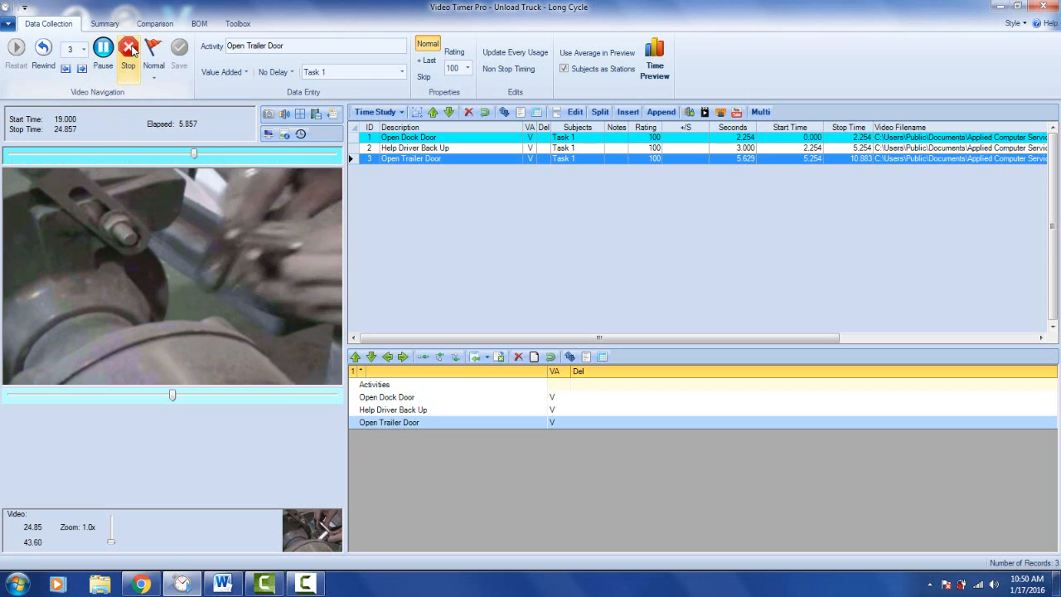
click(129, 52)
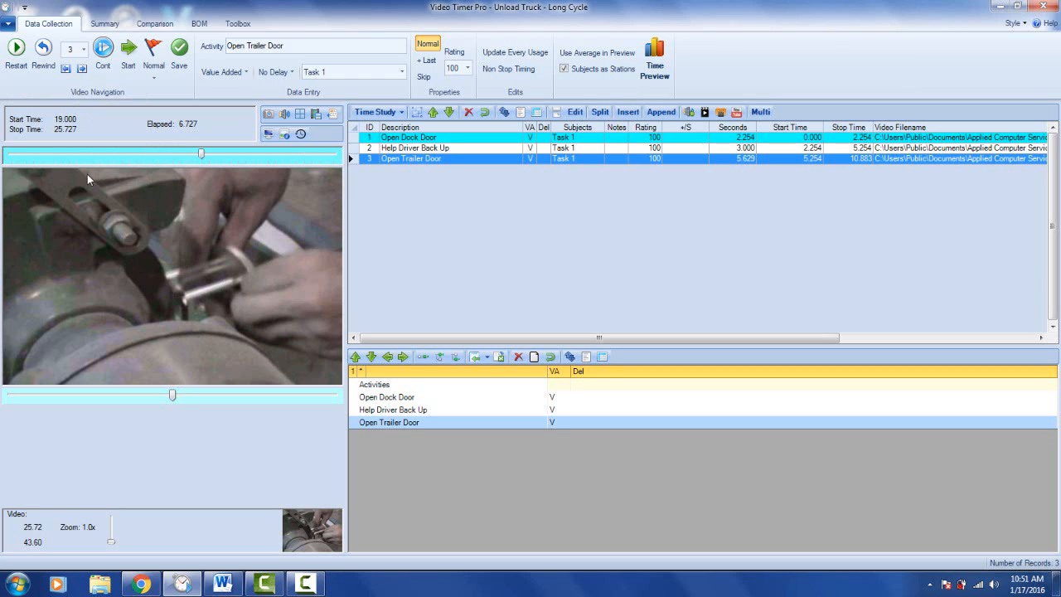
click(83, 52)
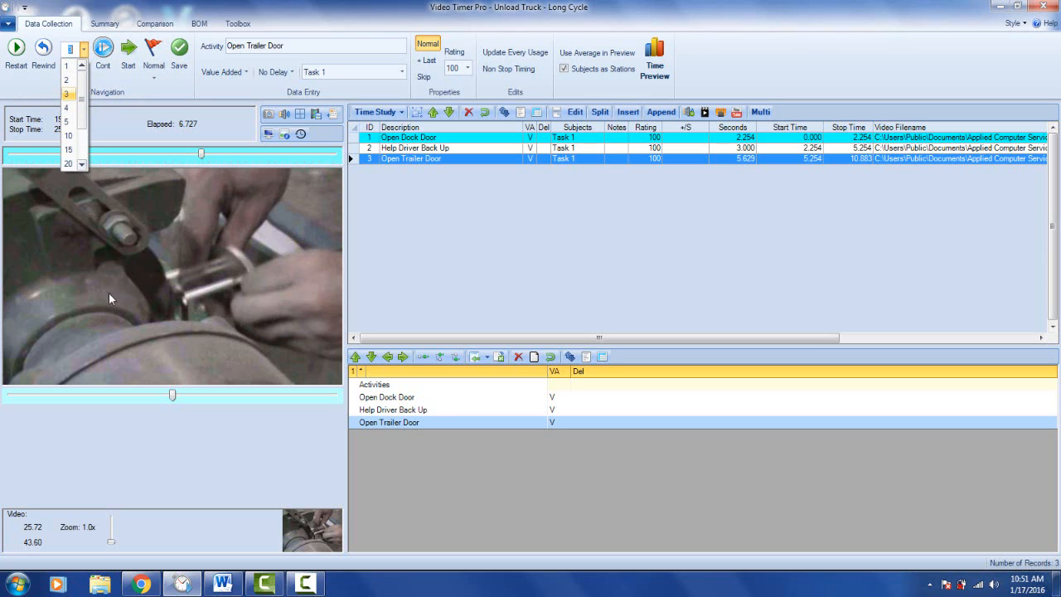
click(121, 121)
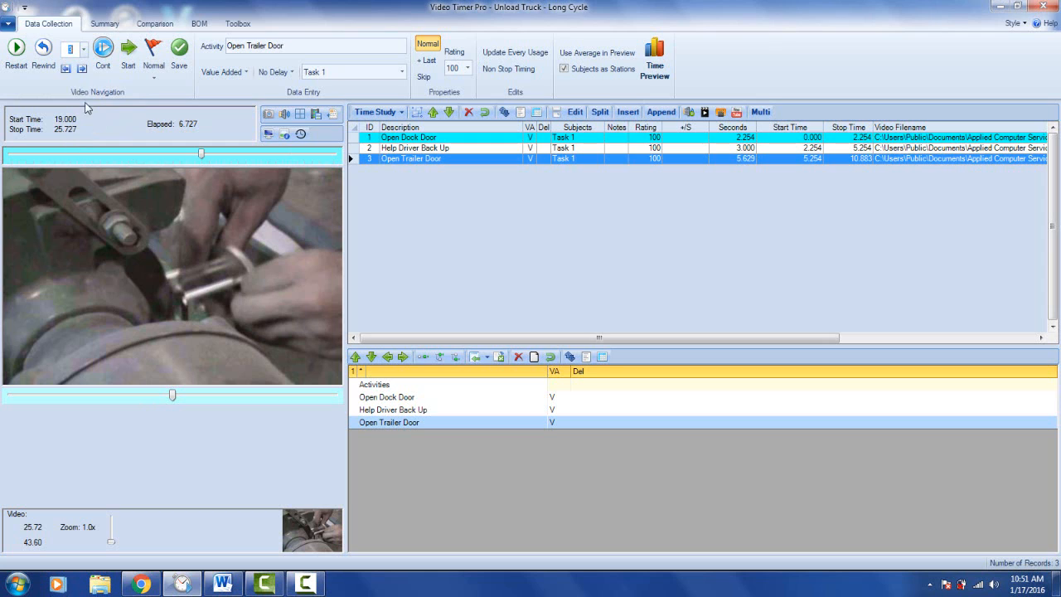
click(83, 50)
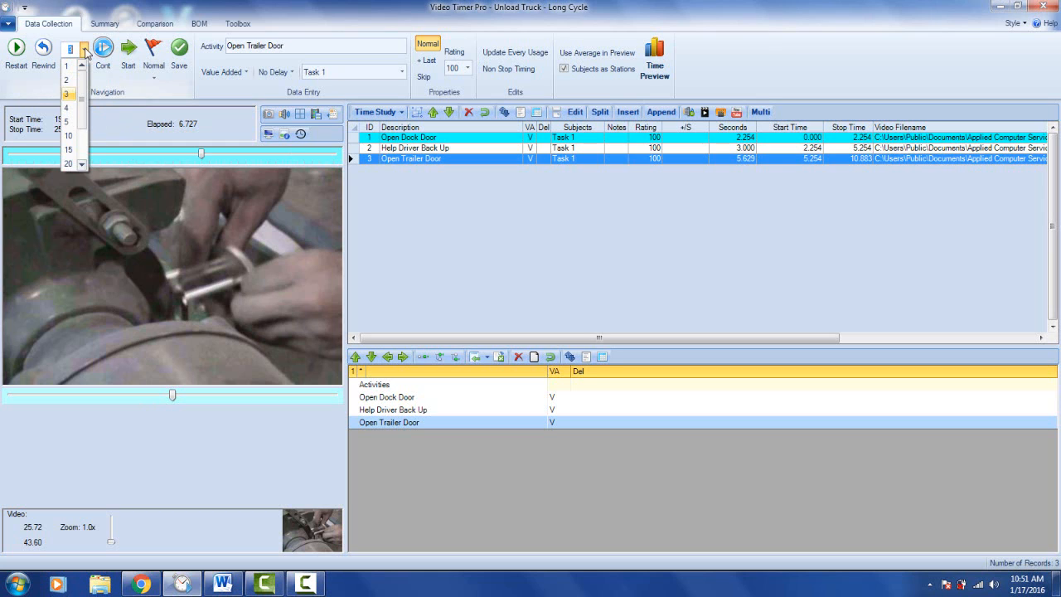
click(105, 128)
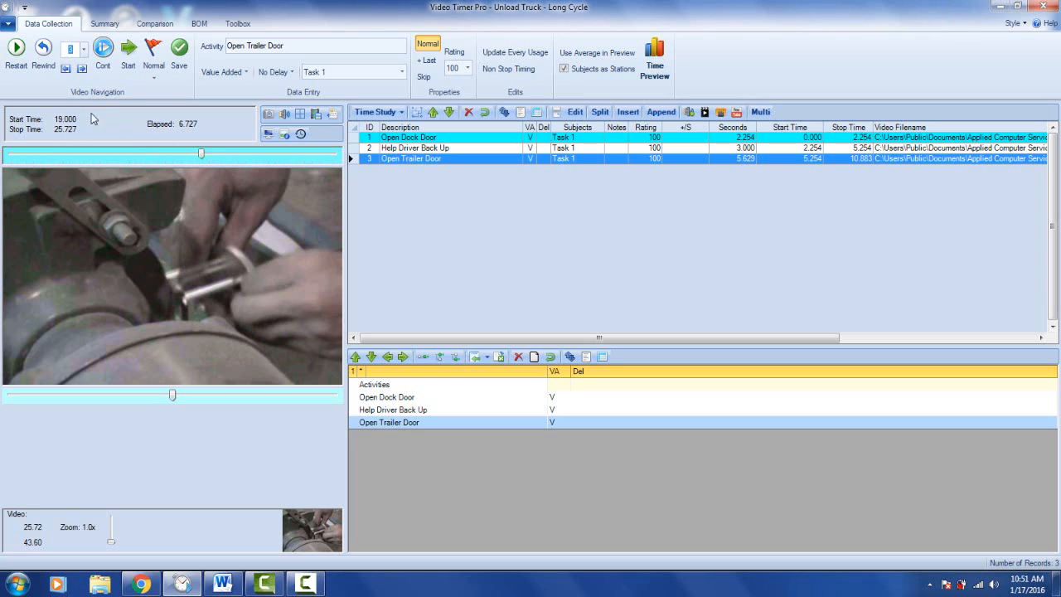
- Change the fine video adjustment range to 4 and from there to 10
click(84, 50)
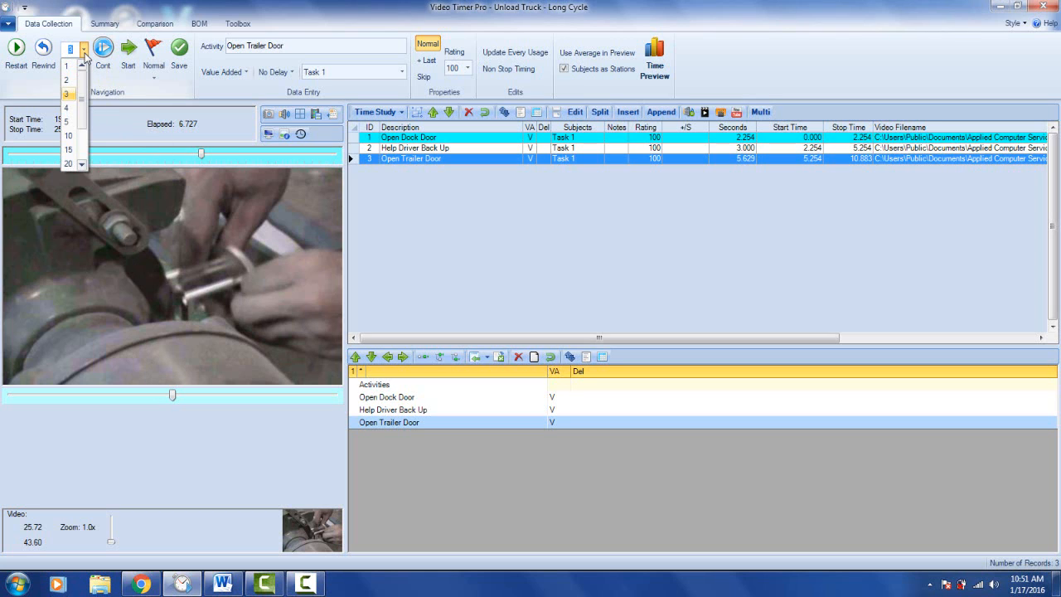
click(73, 109)
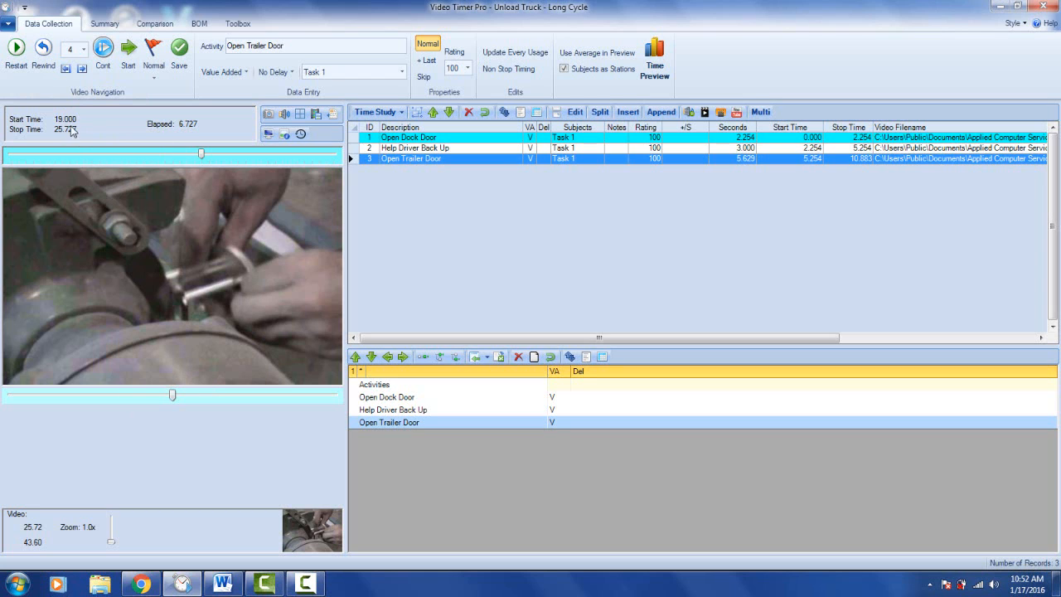
click(85, 50)
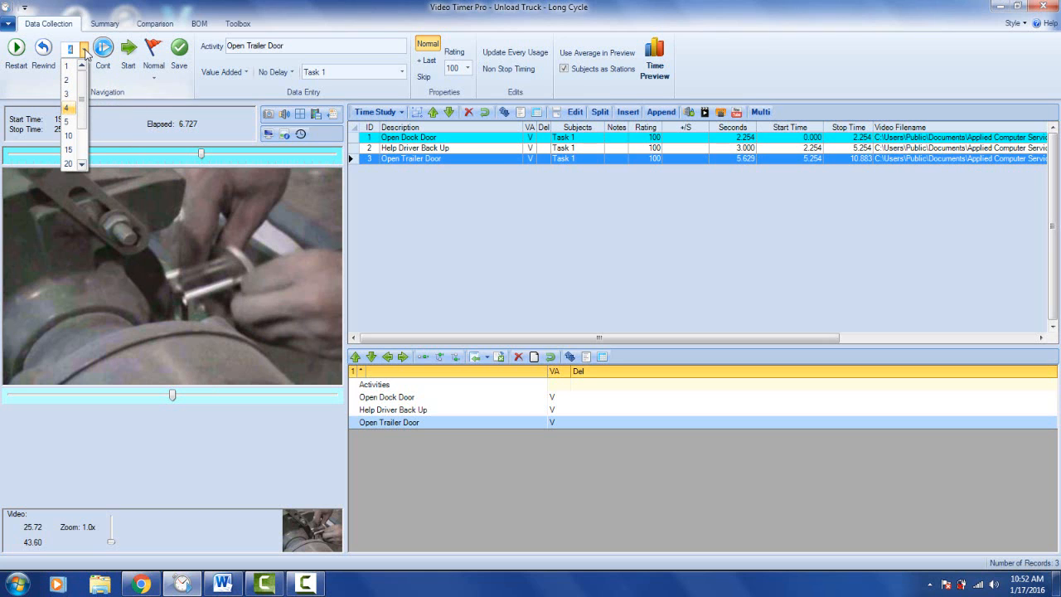
click(72, 137)
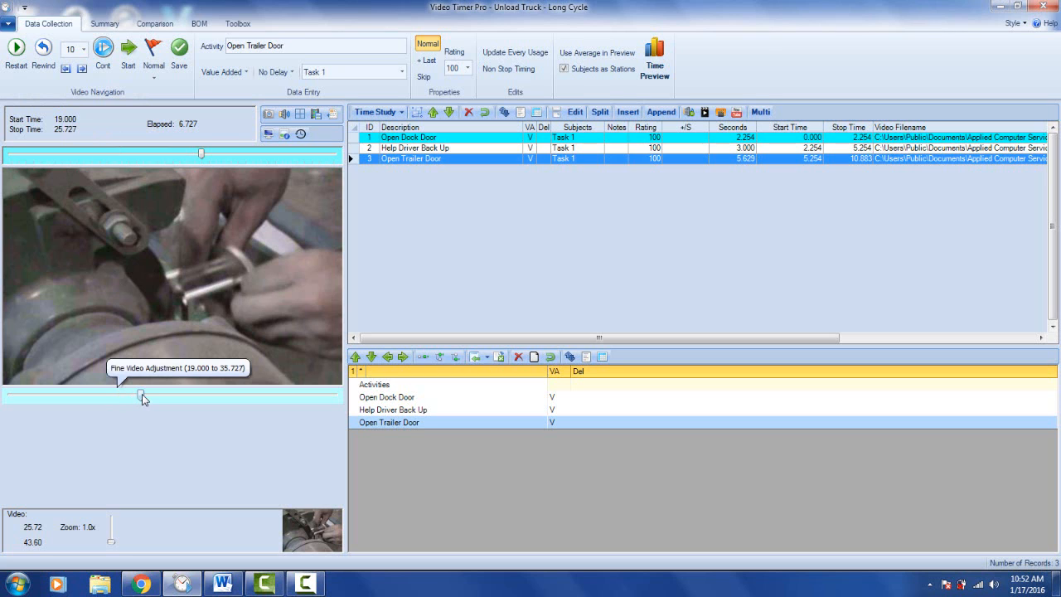
- Move the video finely back to about 21.5 seconds, coarsely forward to 27 seconds, and finely on to about 29.2 seconds
drag(142, 396, 58, 395)
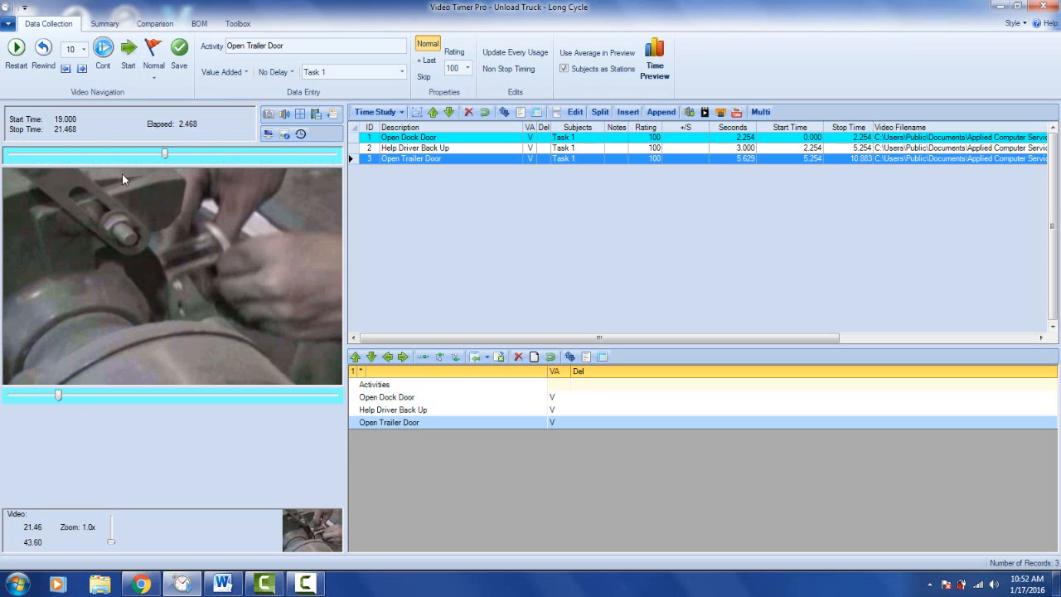
drag(164, 156, 208, 155)
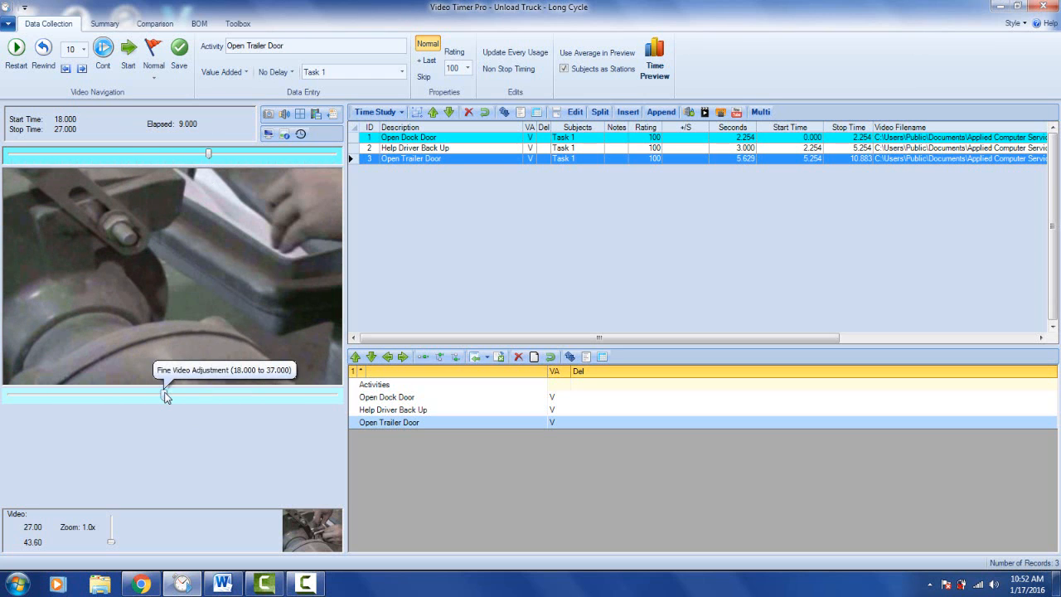
drag(166, 396, 201, 396)
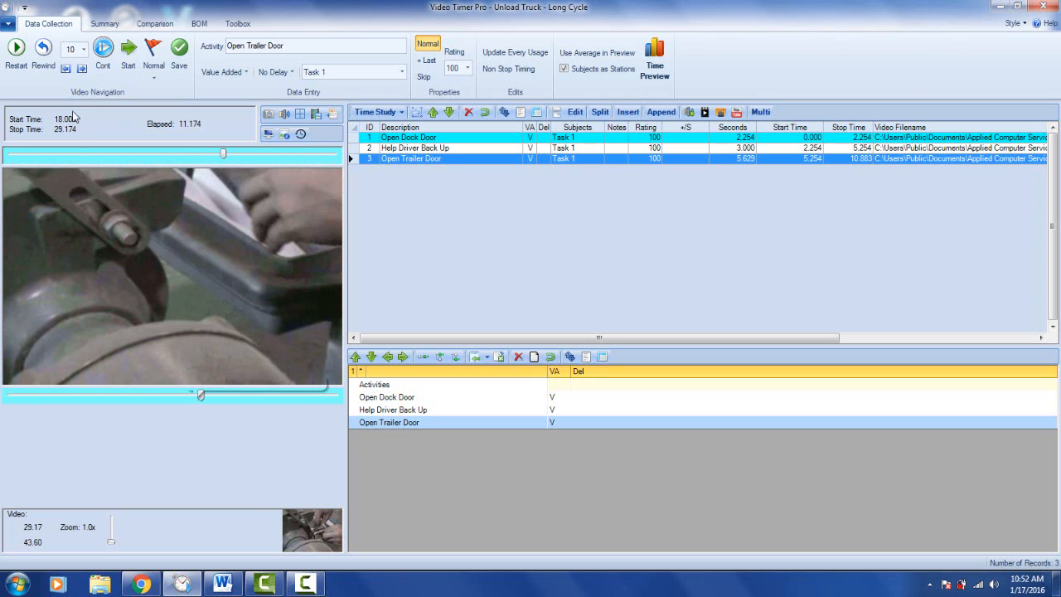
- Try the fine video adjustment range at 1 and 30, and set it to 3
click(83, 49)
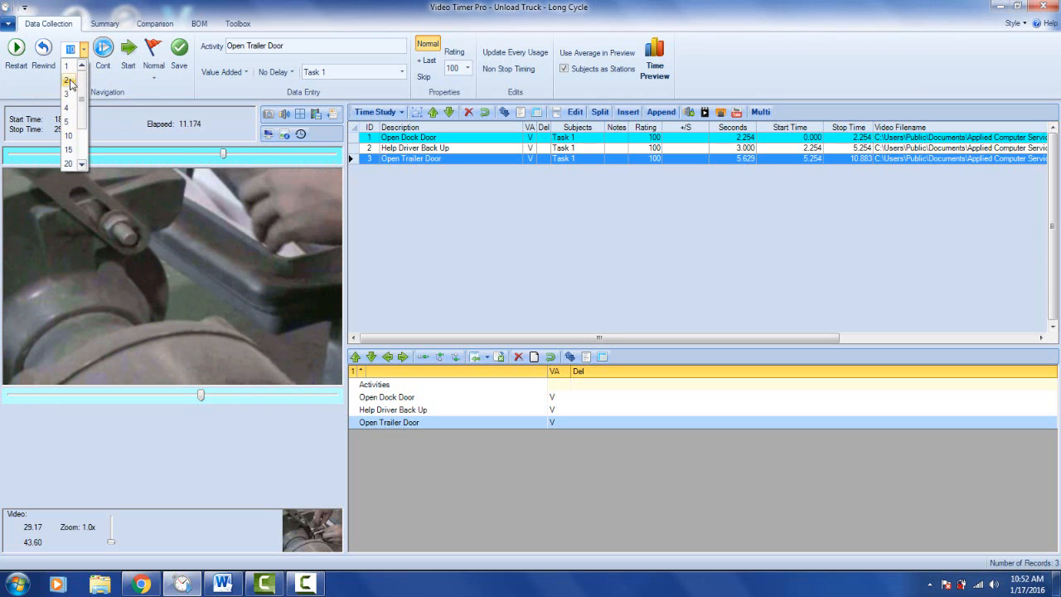
click(68, 70)
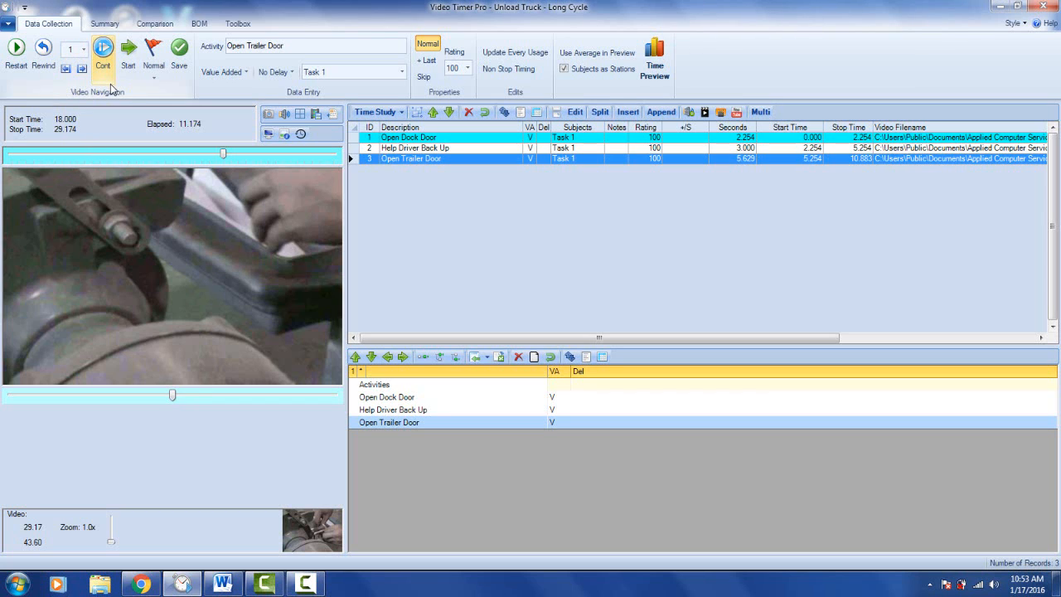
click(83, 50)
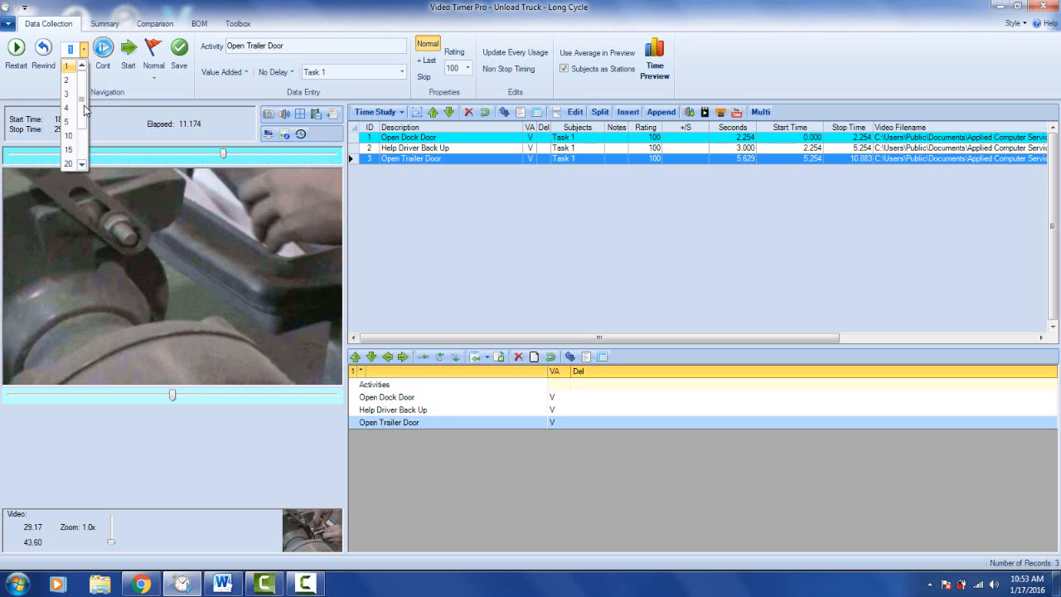
drag(84, 106, 84, 133)
click(71, 139)
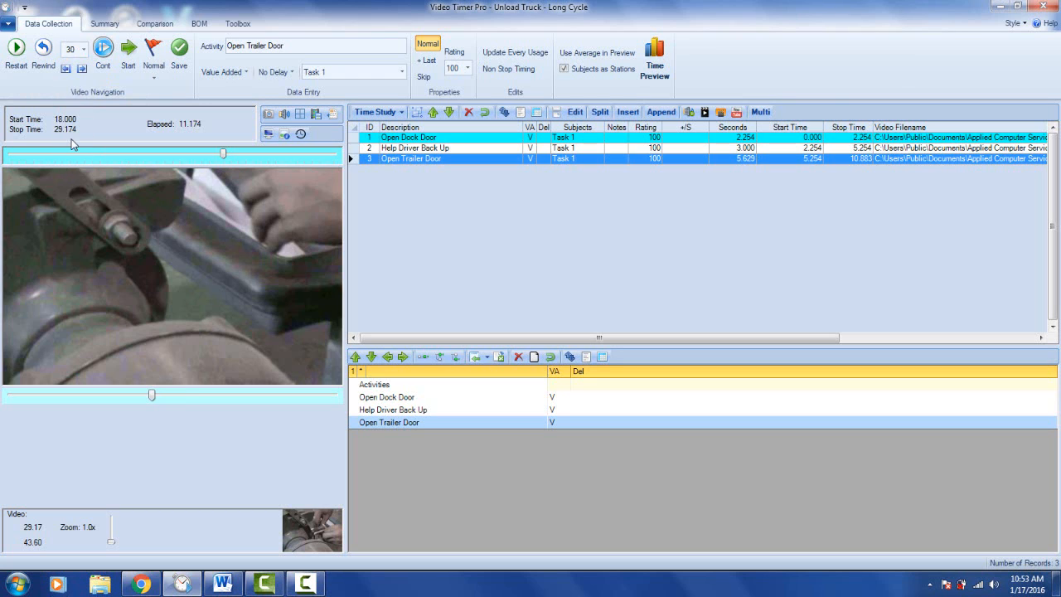
click(83, 51)
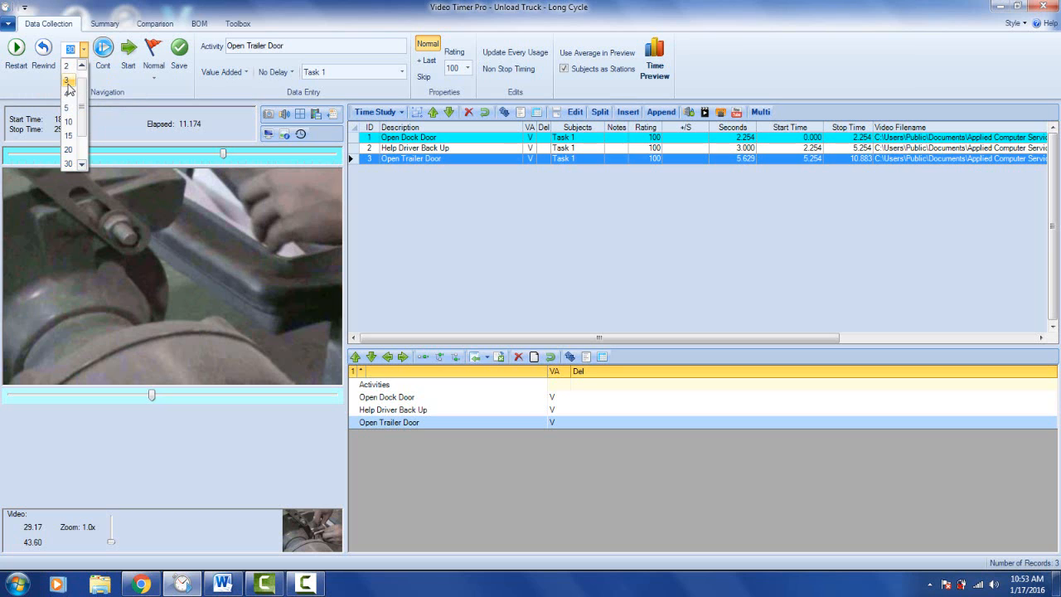
click(69, 83)
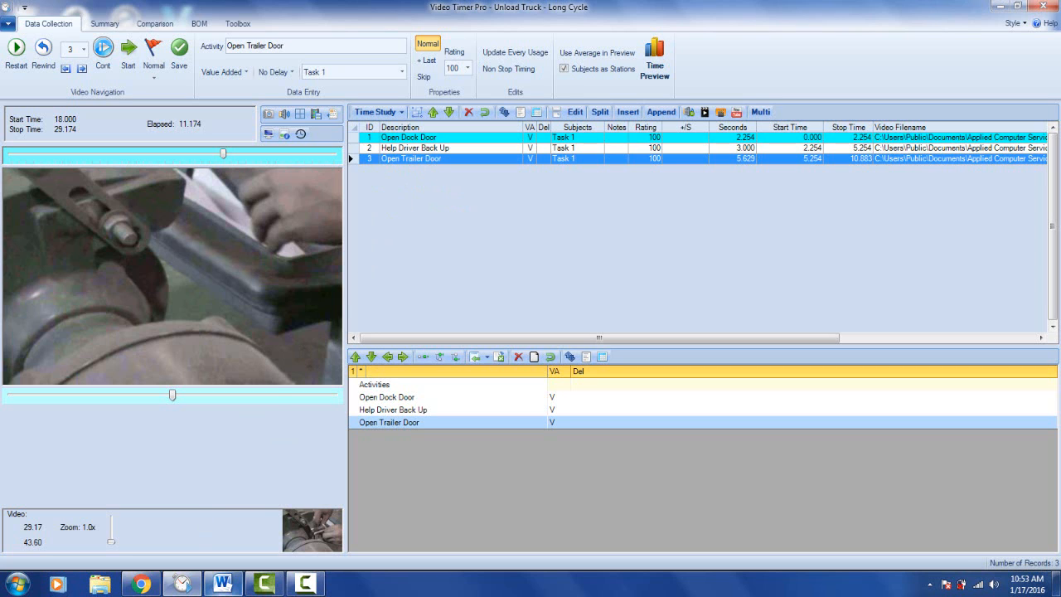
- Switch to the Word notes and view the instructions headed Move Quickly To End of An Activity
click(224, 586)
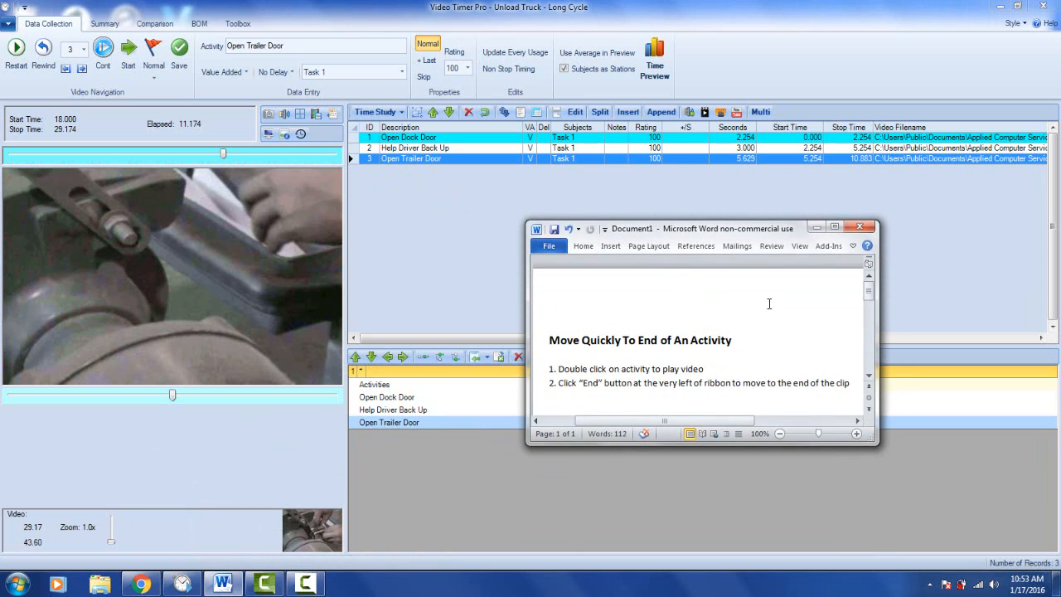
click(869, 378)
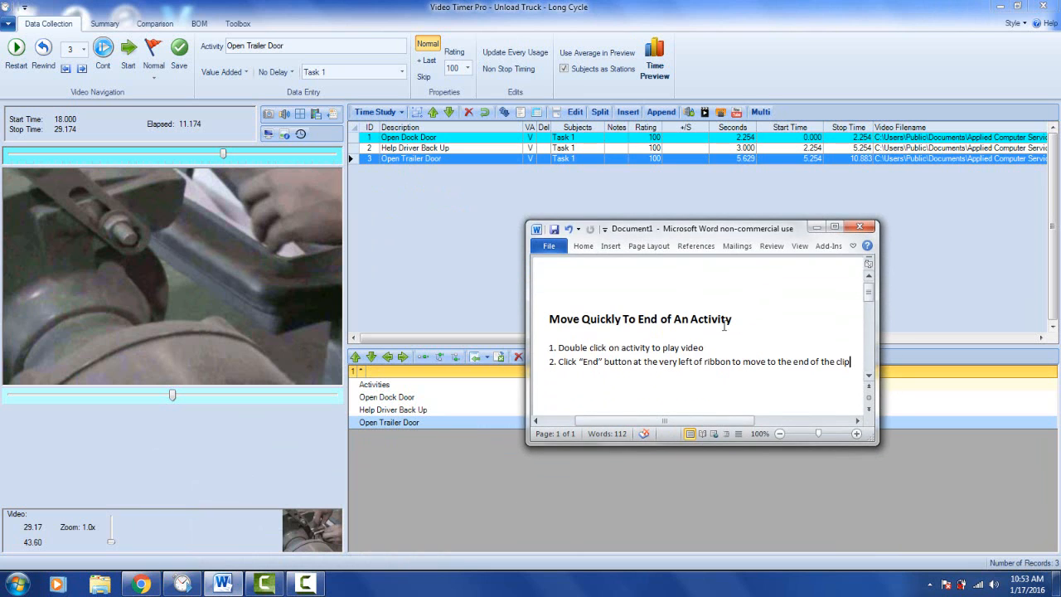
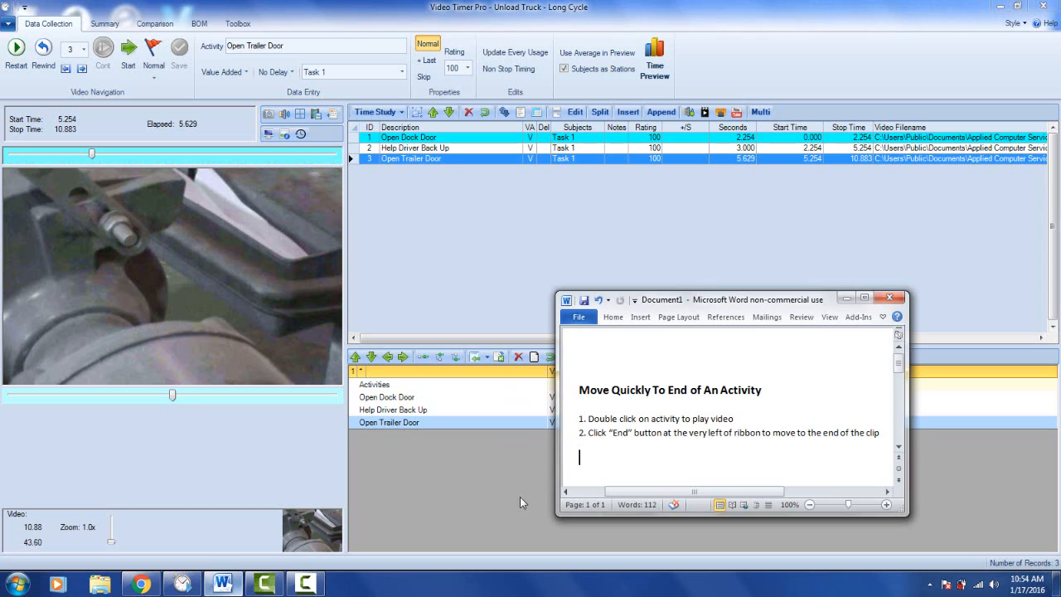
- Put the Word notes away, play the Open Trailer Door activity in Video Timer Pro, and jump to the end of its clip
drag(733, 422, 587, 419)
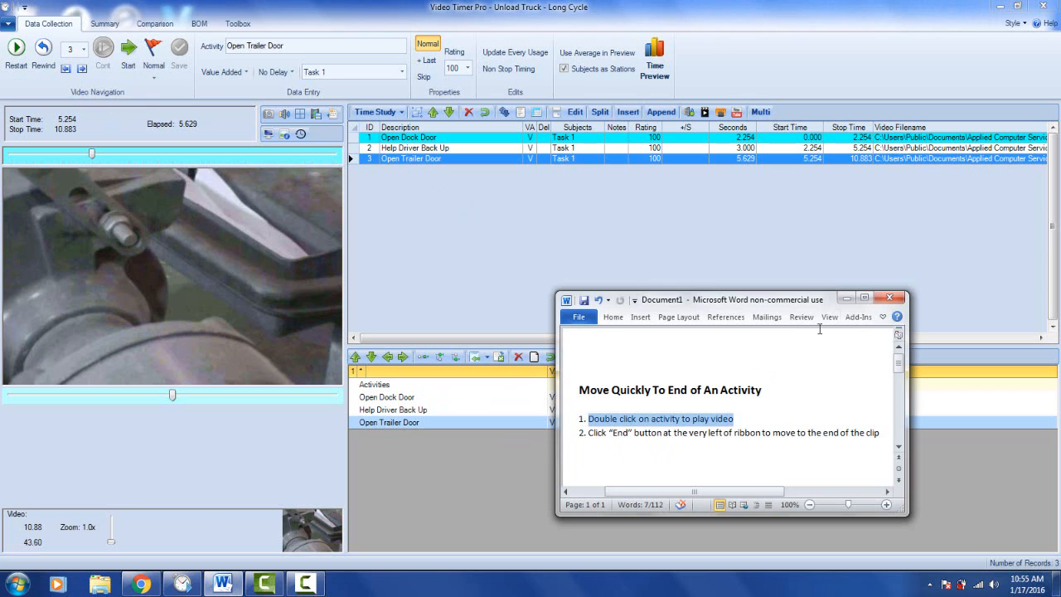
click(846, 298)
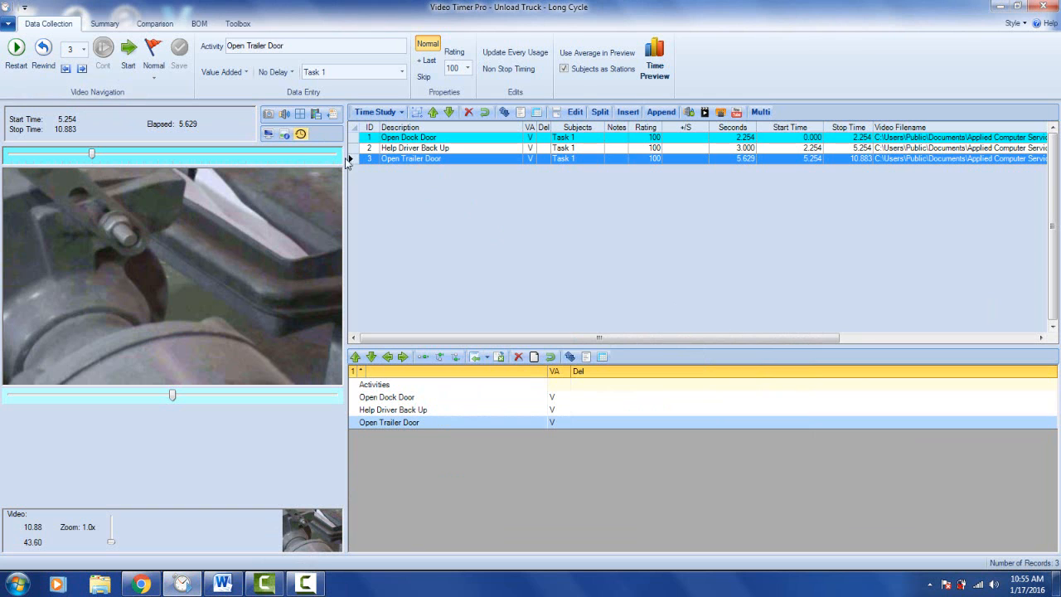
double_click(407, 158)
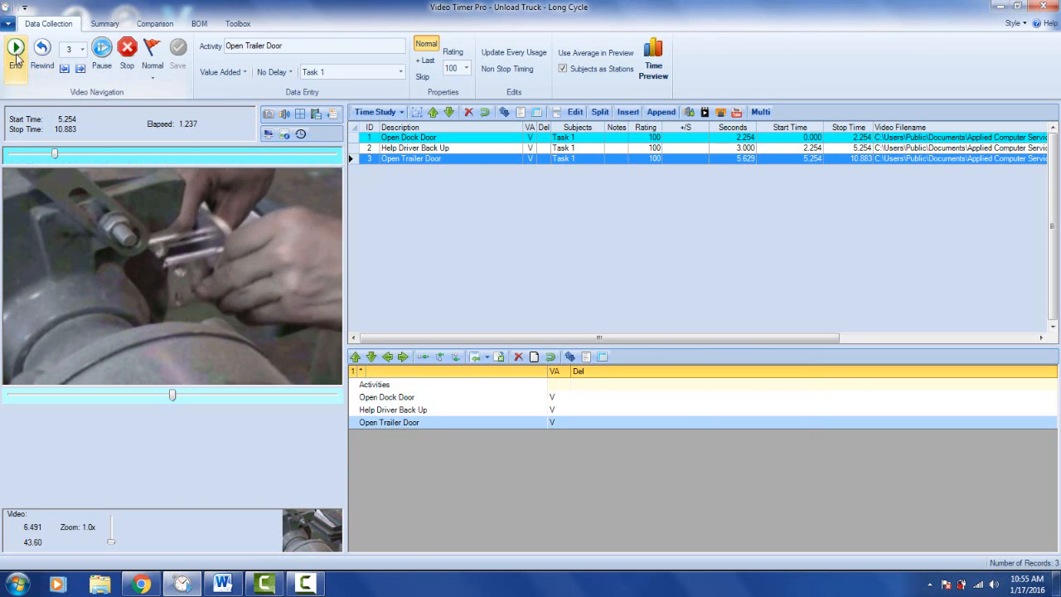
click(16, 50)
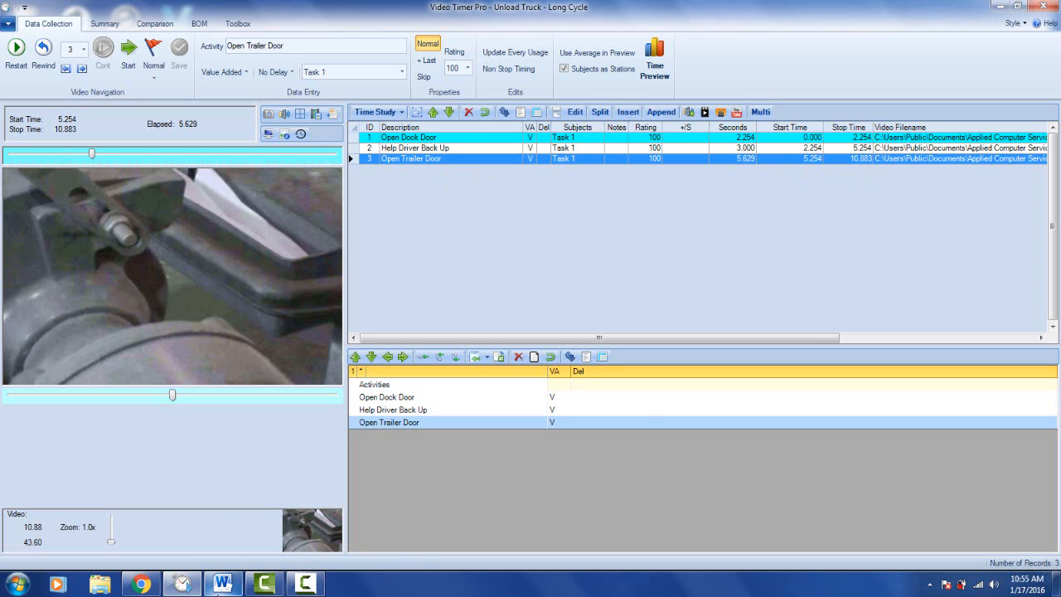
- Switch to the Word notes headed Record The Long Activity and arrange them below a smaller, restored Video Timer Pro window
click(230, 585)
drag(737, 306, 645, 312)
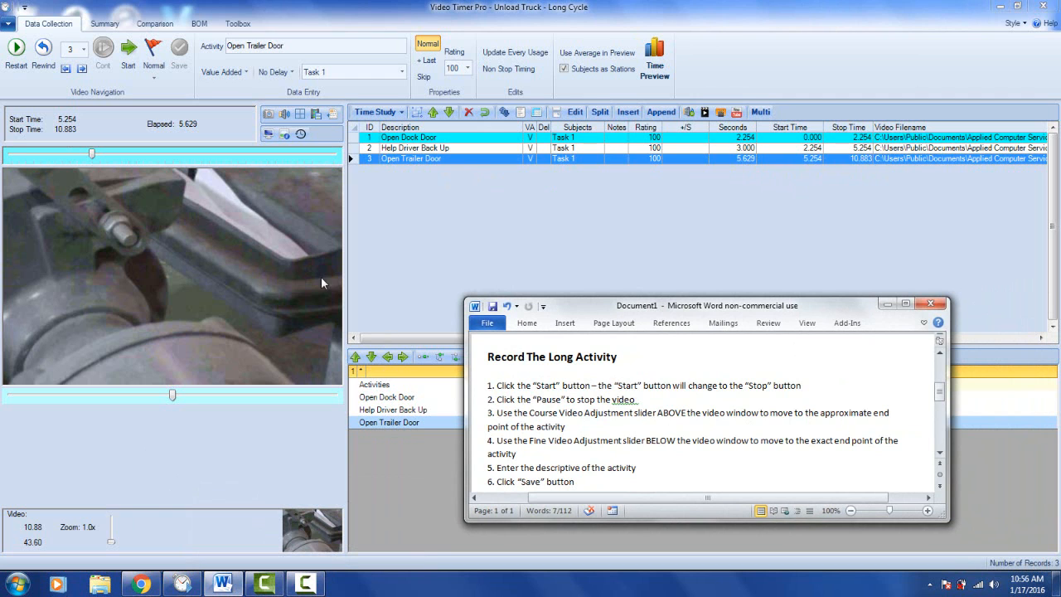
drag(597, 304, 253, 152)
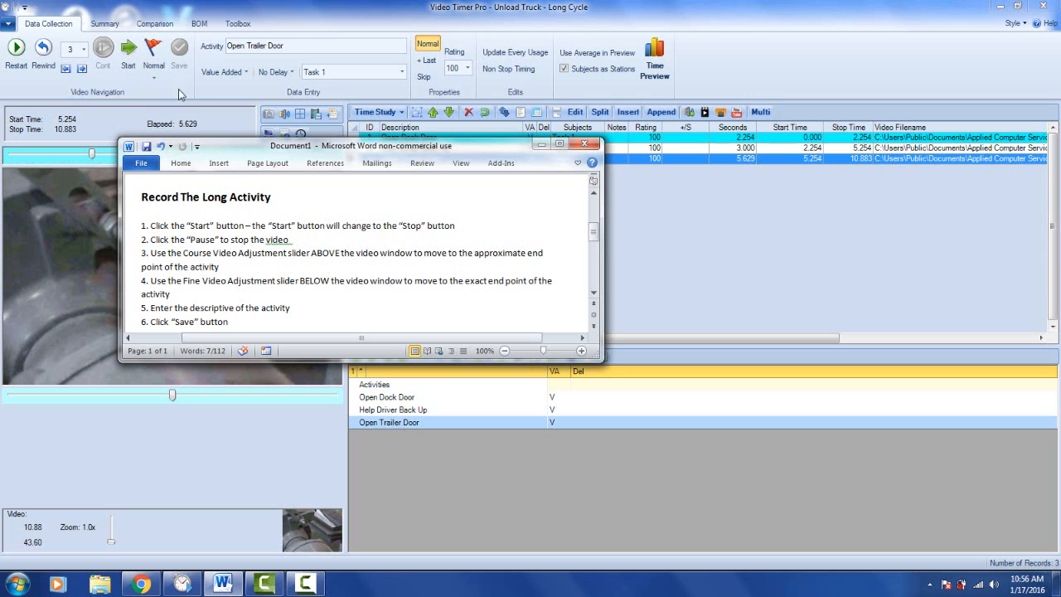
drag(254, 149, 250, 166)
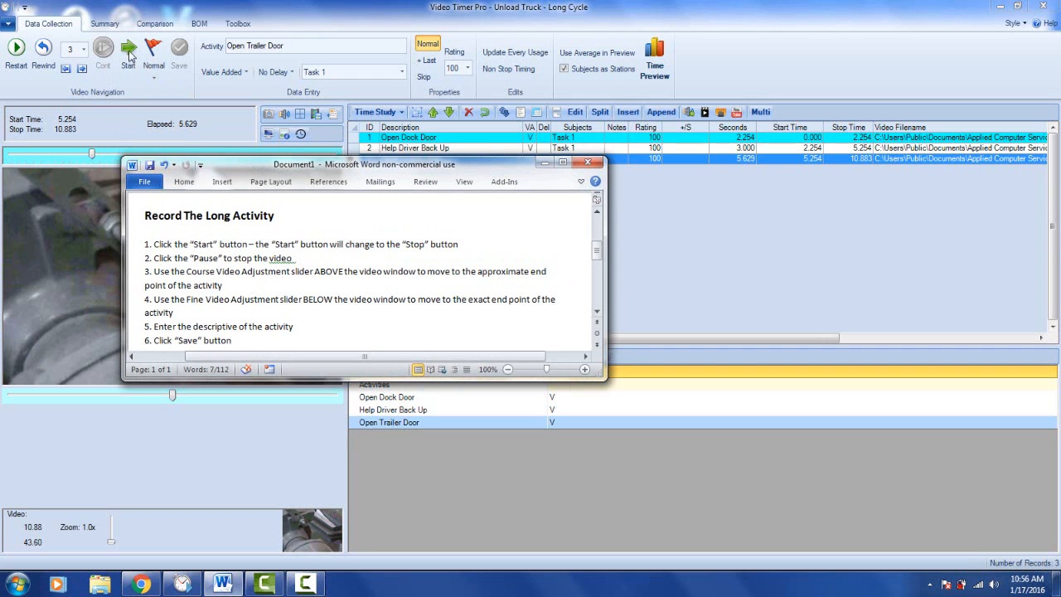
drag(272, 173, 487, 300)
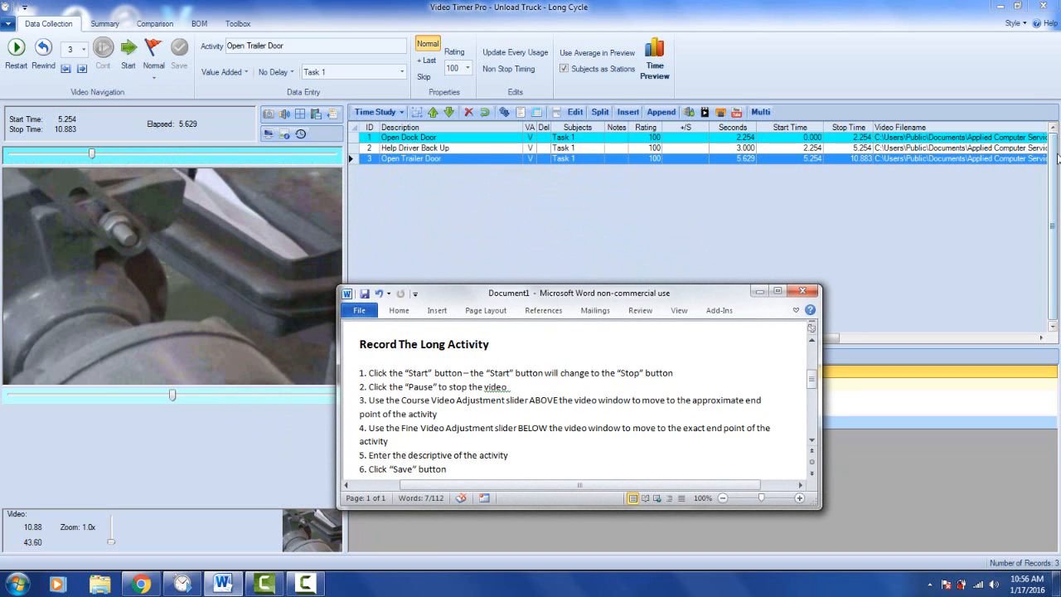
click(1020, 6)
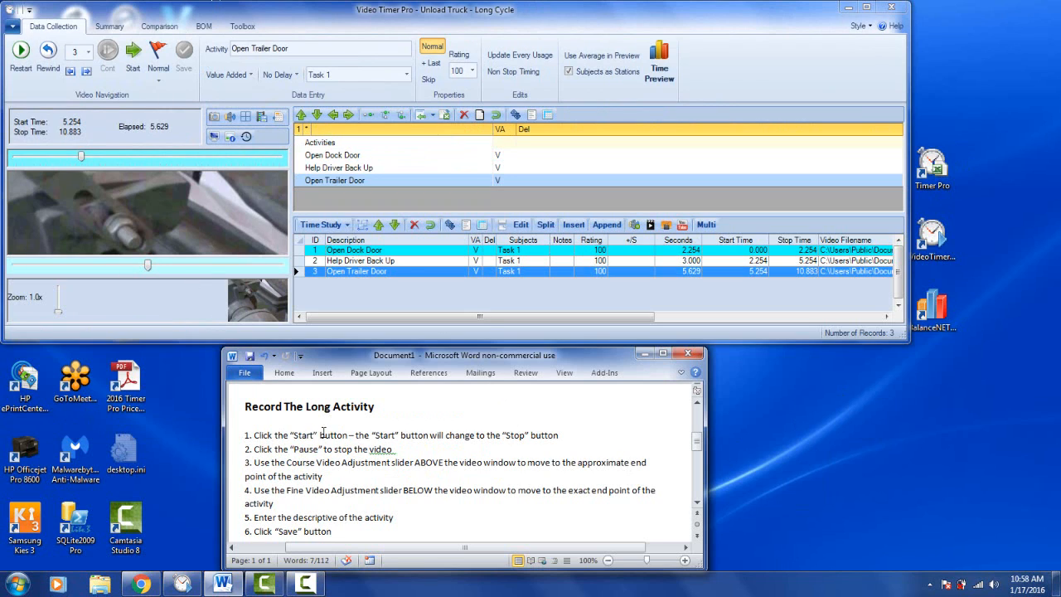
- Start timing the activity that follows Open Trailer Door and pause the video at about 17.7 seconds
drag(253, 435, 526, 427)
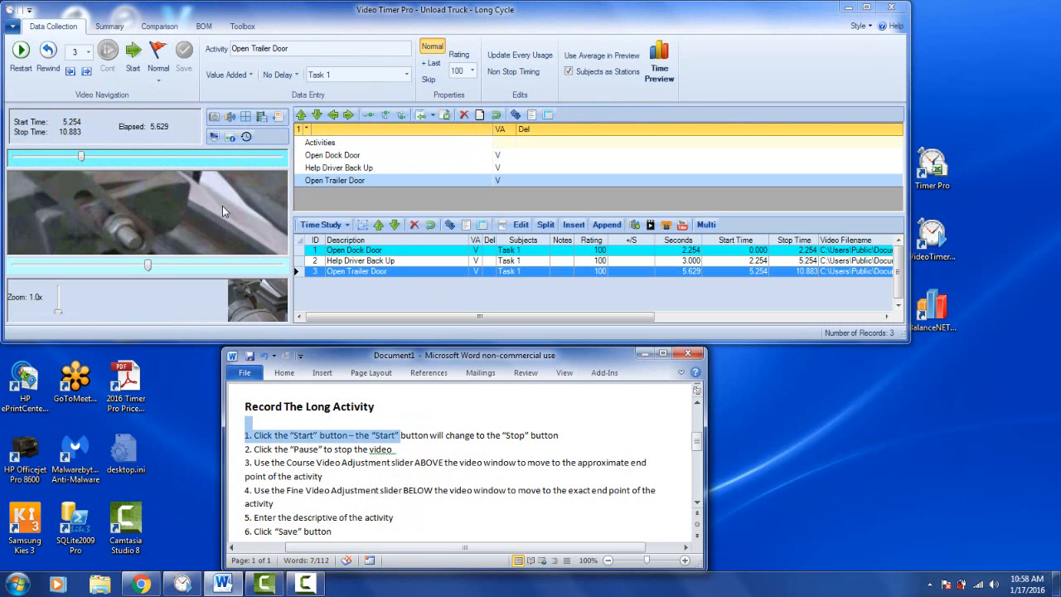
click(135, 52)
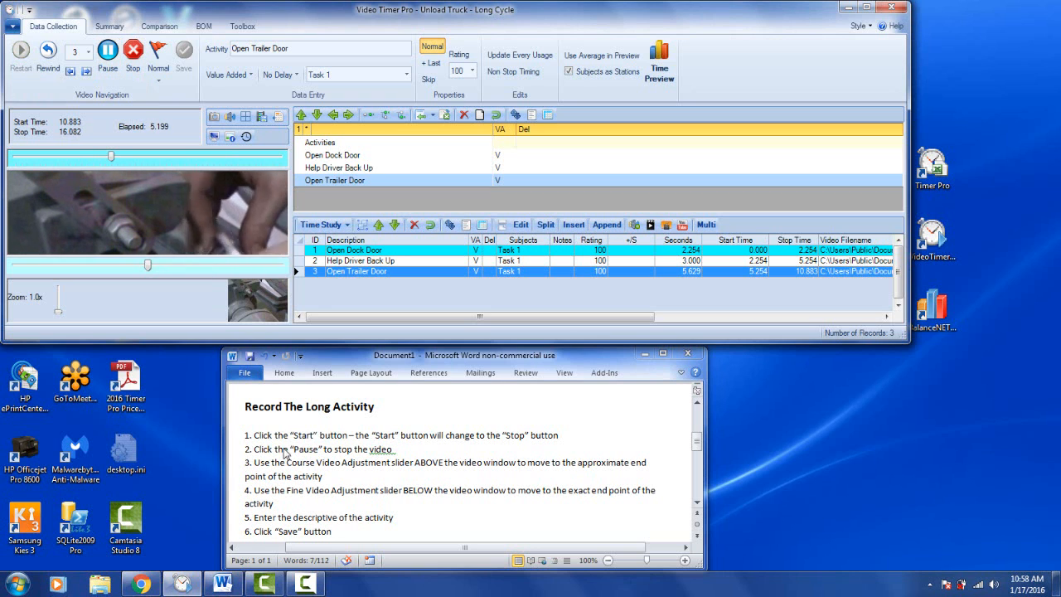
click(108, 51)
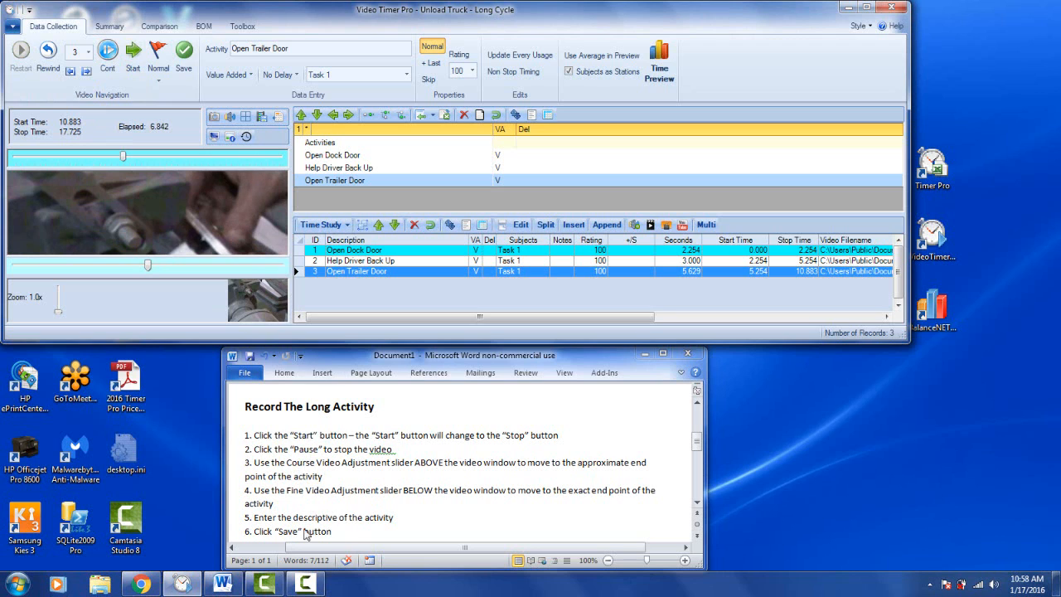
- Move the stop time coarsely to 32 seconds and finely back to about 31.1 seconds, and save the activity as Unload Truck
drag(255, 463, 322, 477)
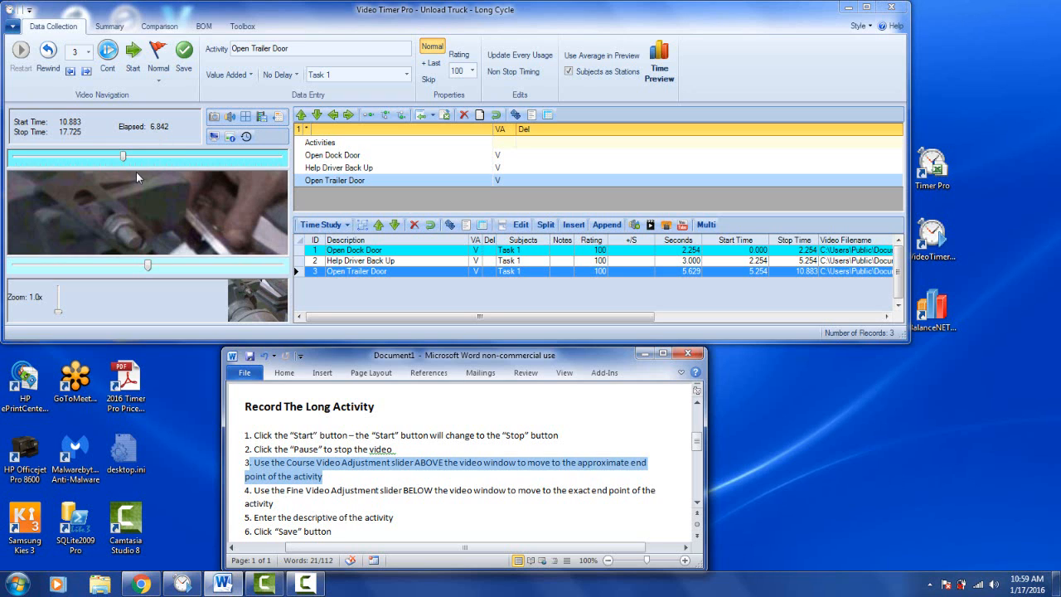
drag(122, 158, 207, 156)
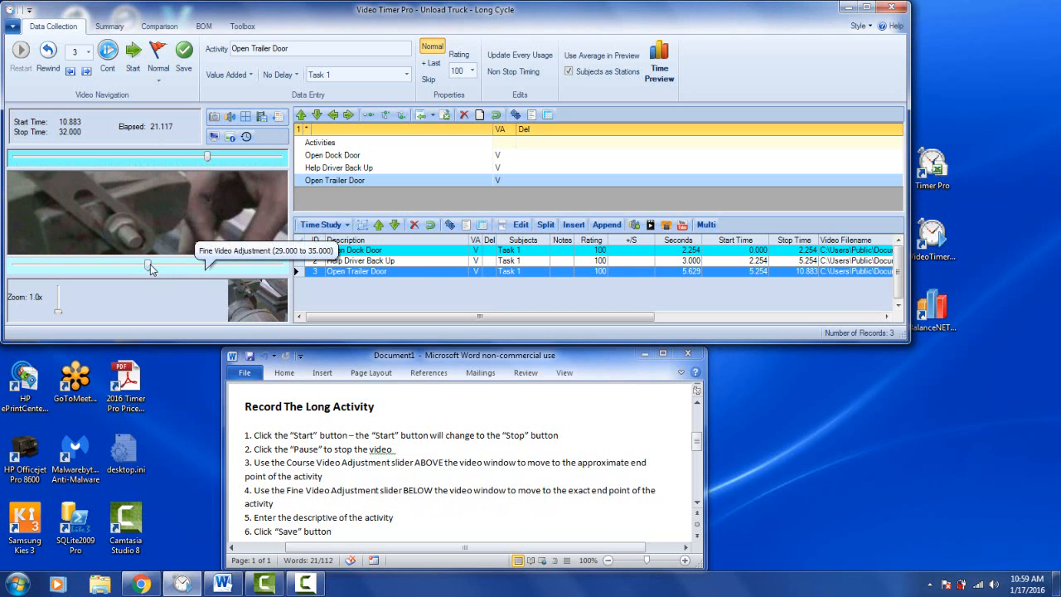
drag(148, 266, 109, 270)
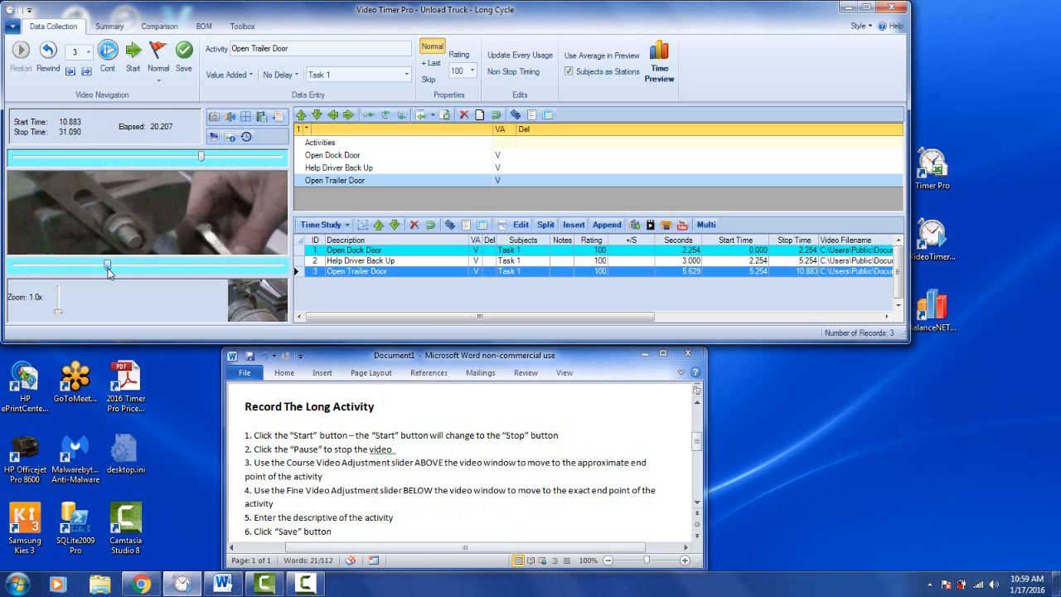
click(249, 48)
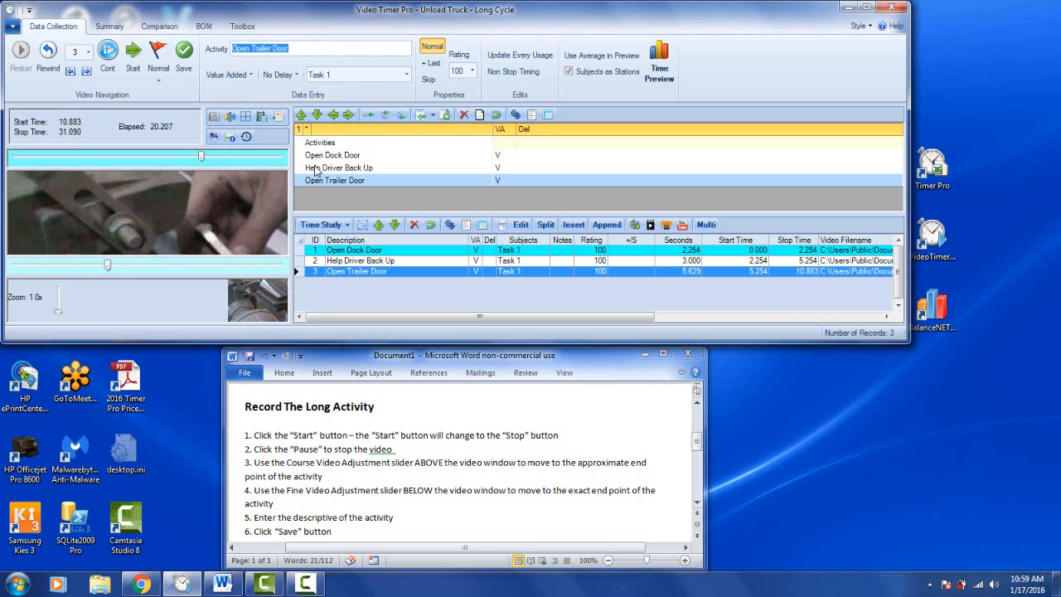
text(Unload Truck)
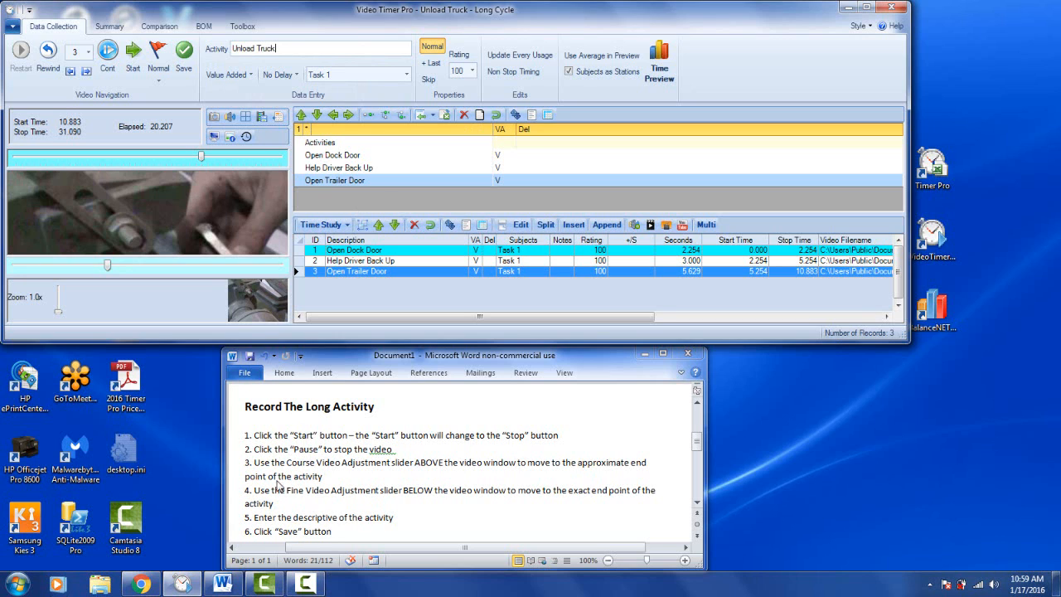
click(184, 51)
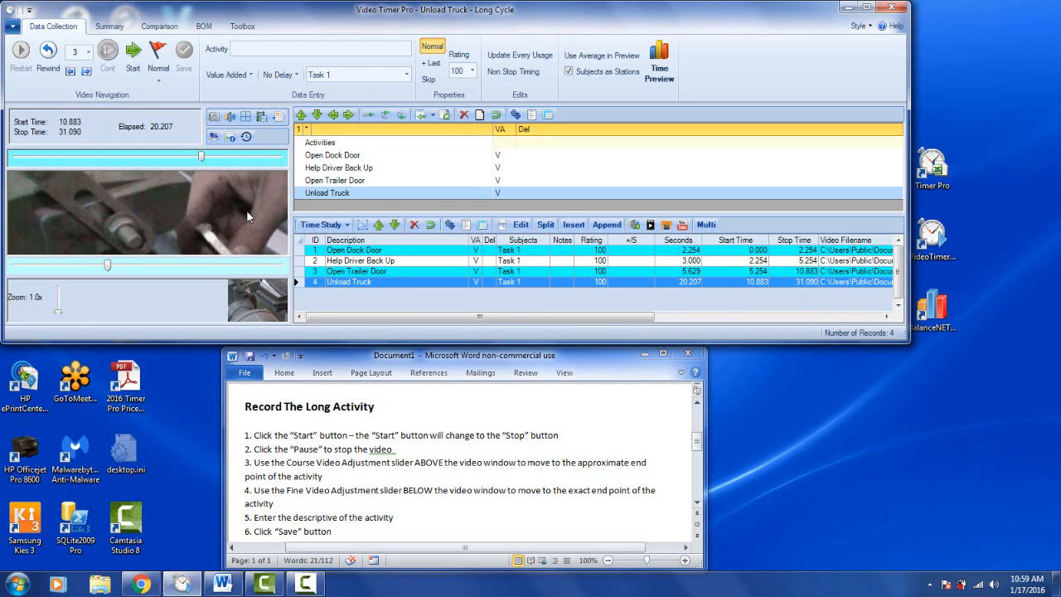
- Delete the Unload Truck row from the time study
click(296, 282)
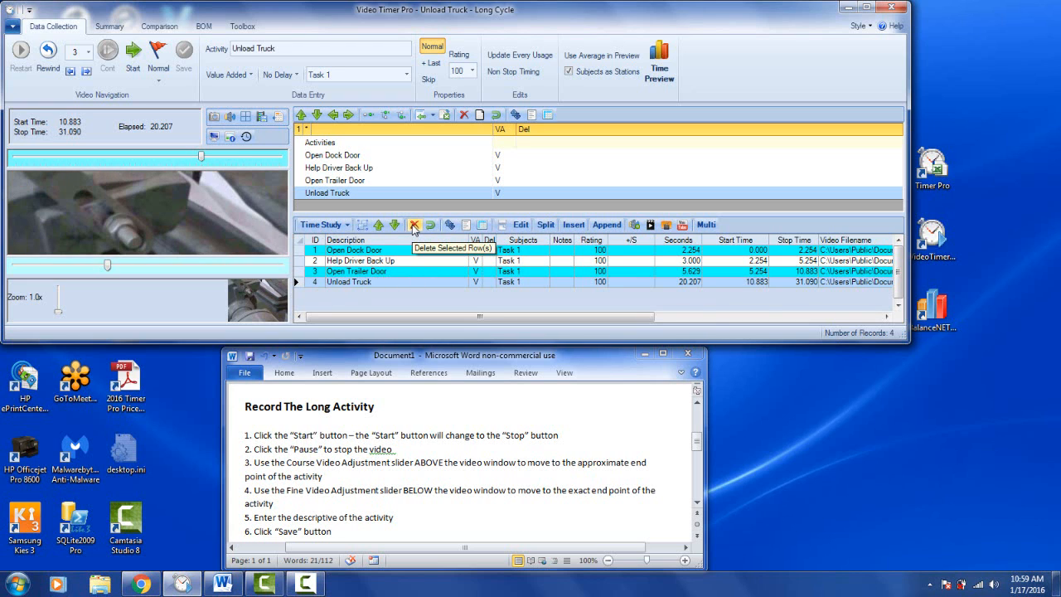
click(413, 227)
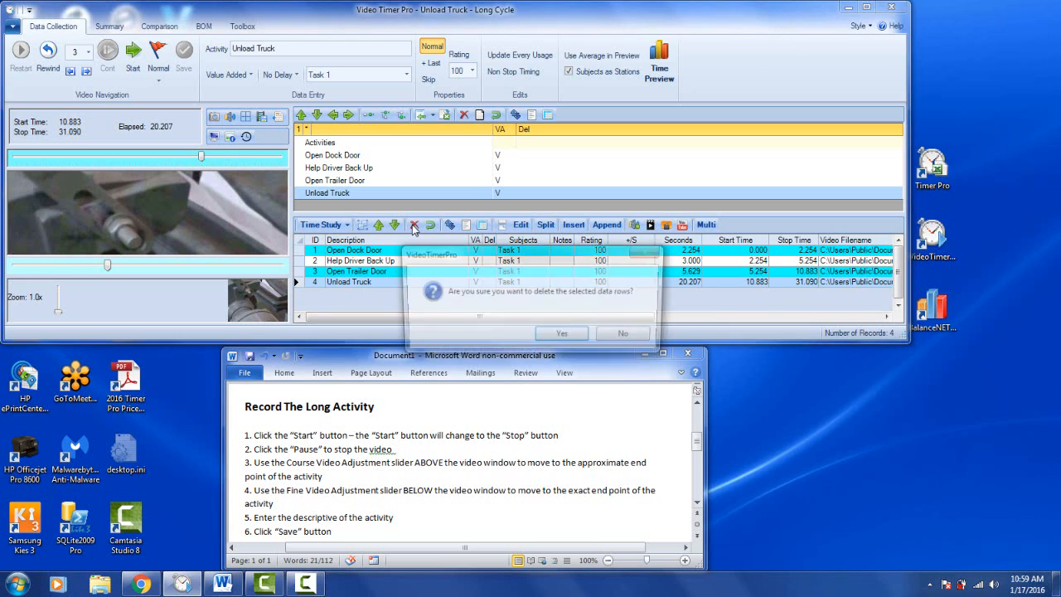
click(557, 336)
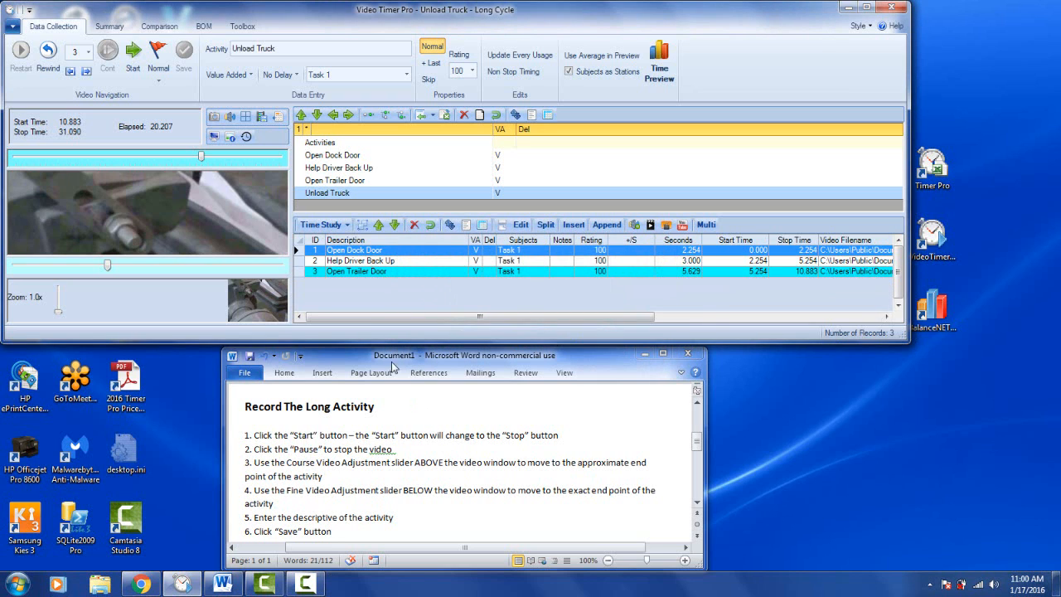
- Play the Open Trailer Door activity, start timing the following activity from its end, and pause at about 15 seconds
double_click(352, 277)
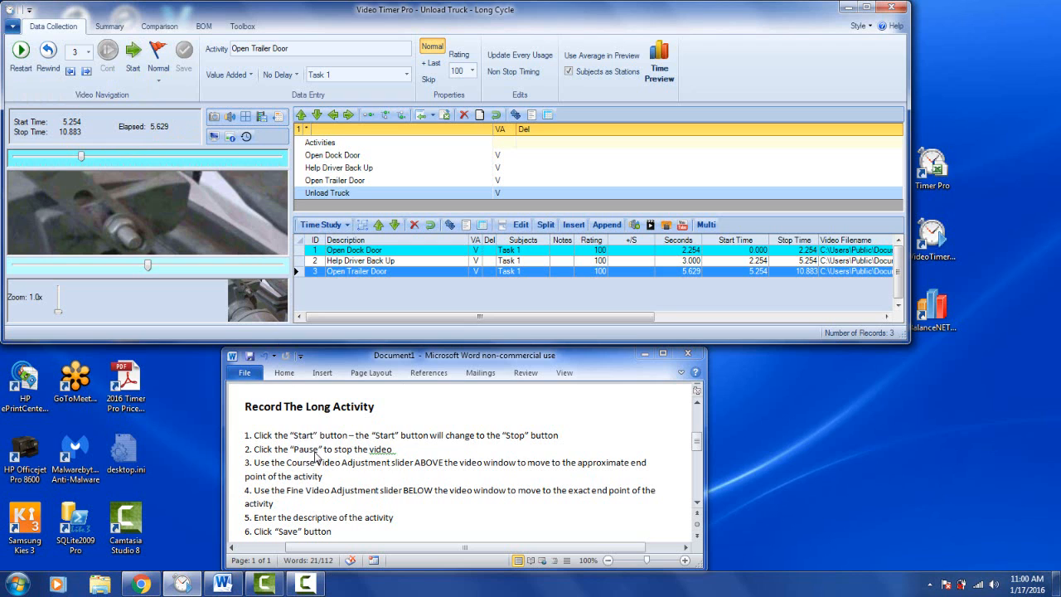
click(133, 57)
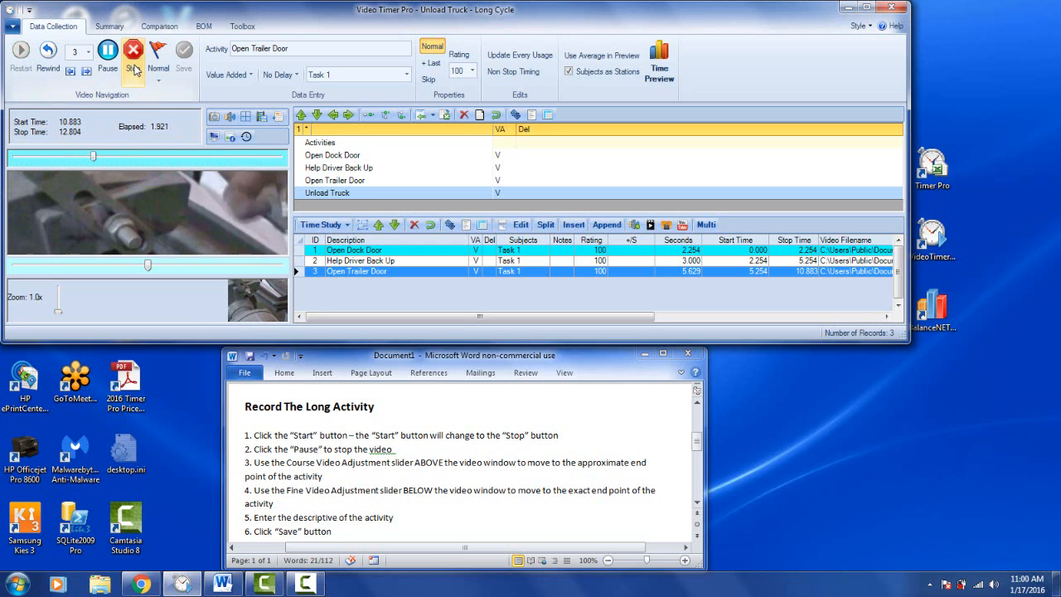
click(109, 53)
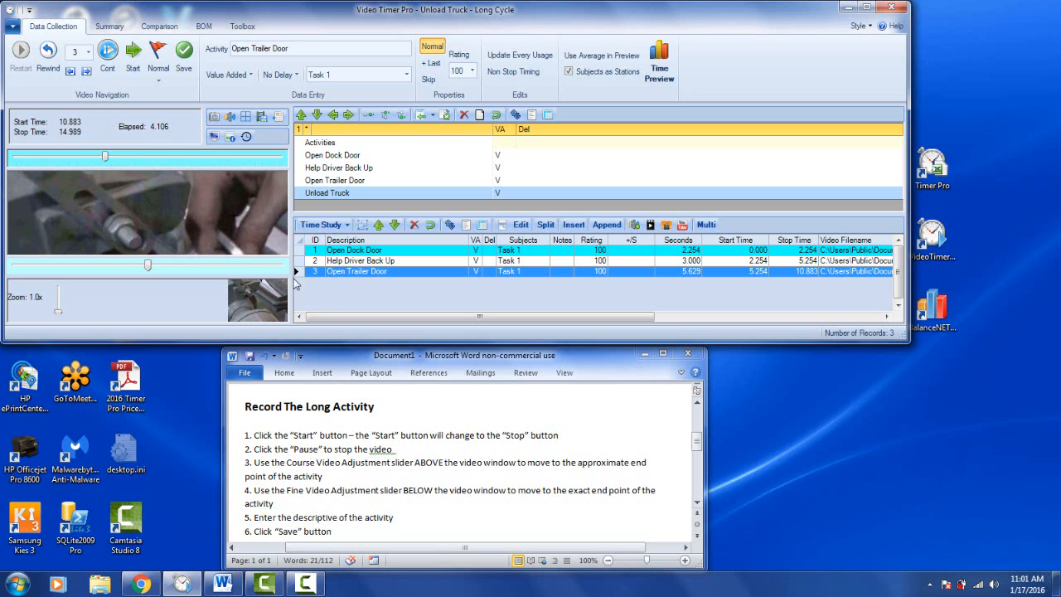
- Move the stop time coarsely to 31 seconds and finely back to about 29.7 seconds, and save it with the existing Unload Truck activity
drag(107, 157, 200, 159)
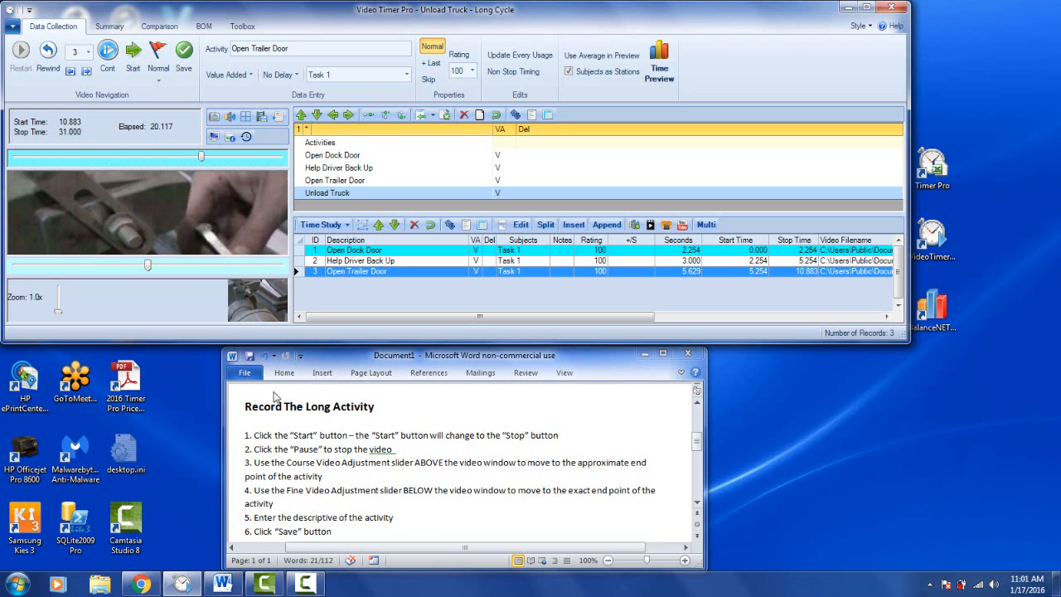
click(150, 268)
drag(149, 271, 92, 266)
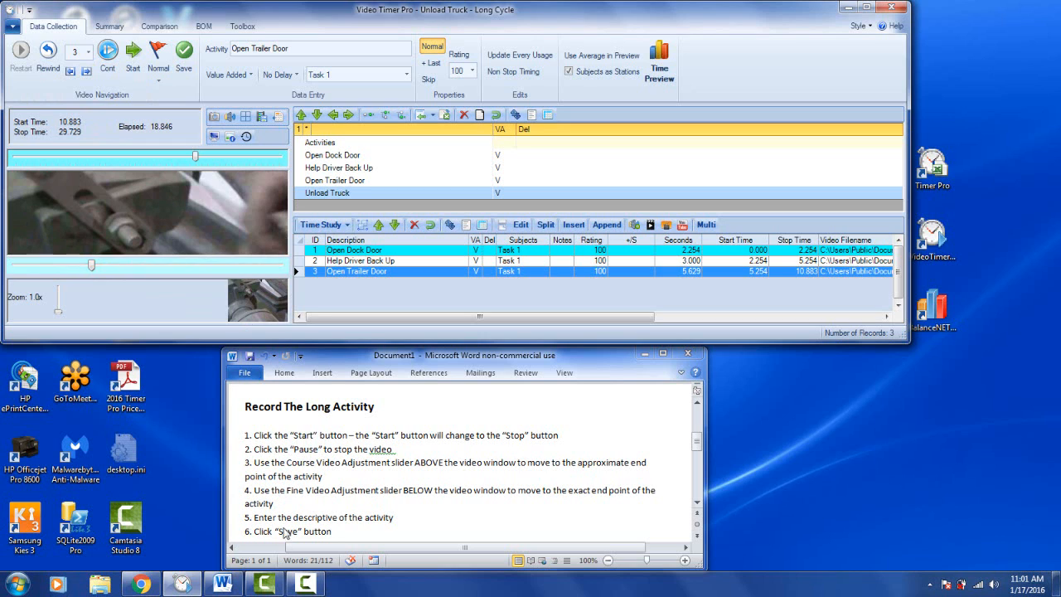
click(330, 196)
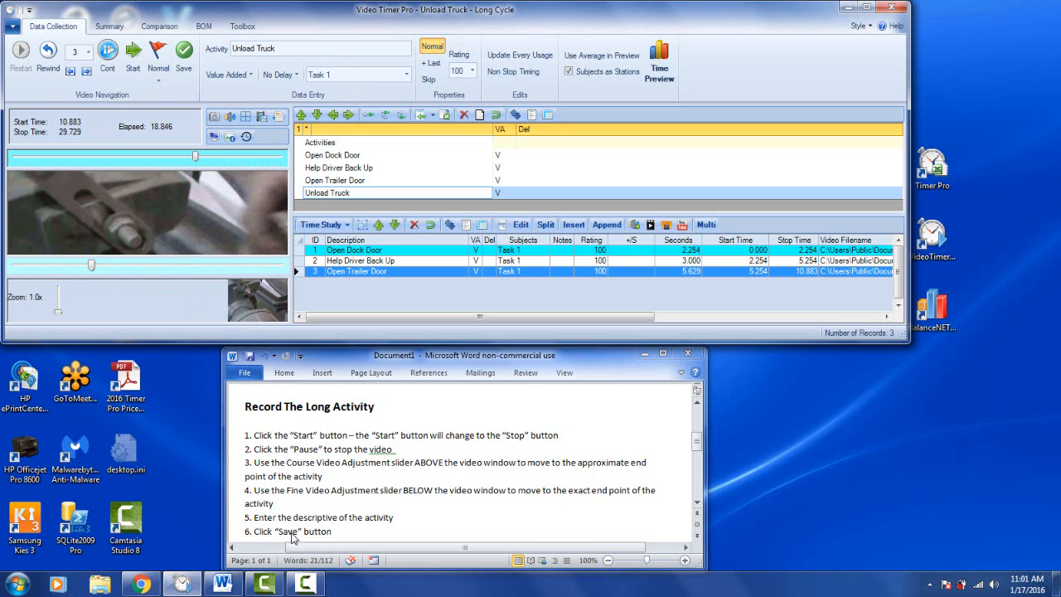
click(184, 53)
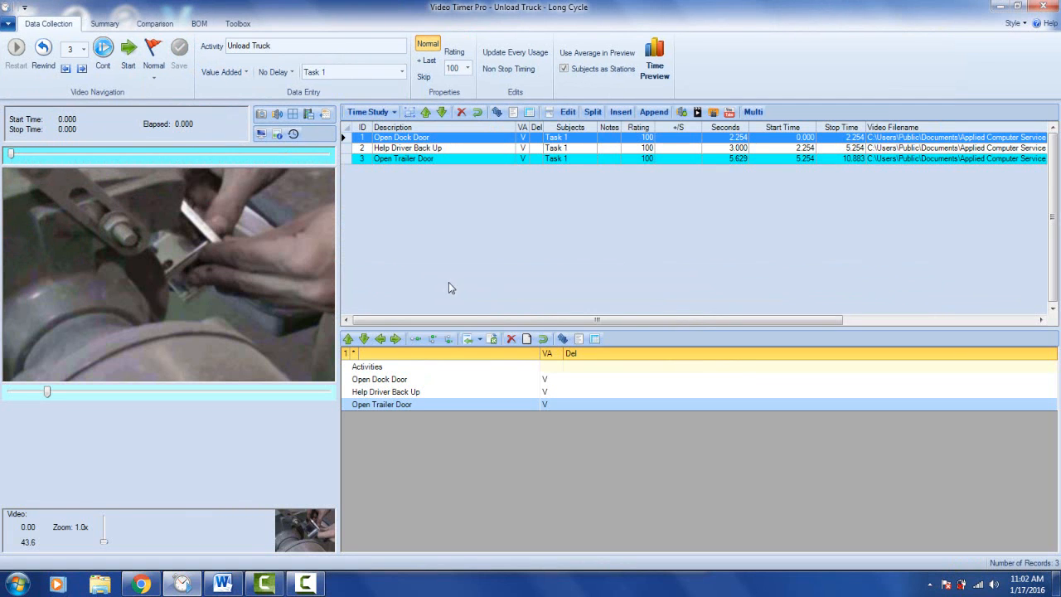
- Jump to the end of the Open Trailer Door activity, start timing the following activity, and pause at about 15 seconds
click(406, 159)
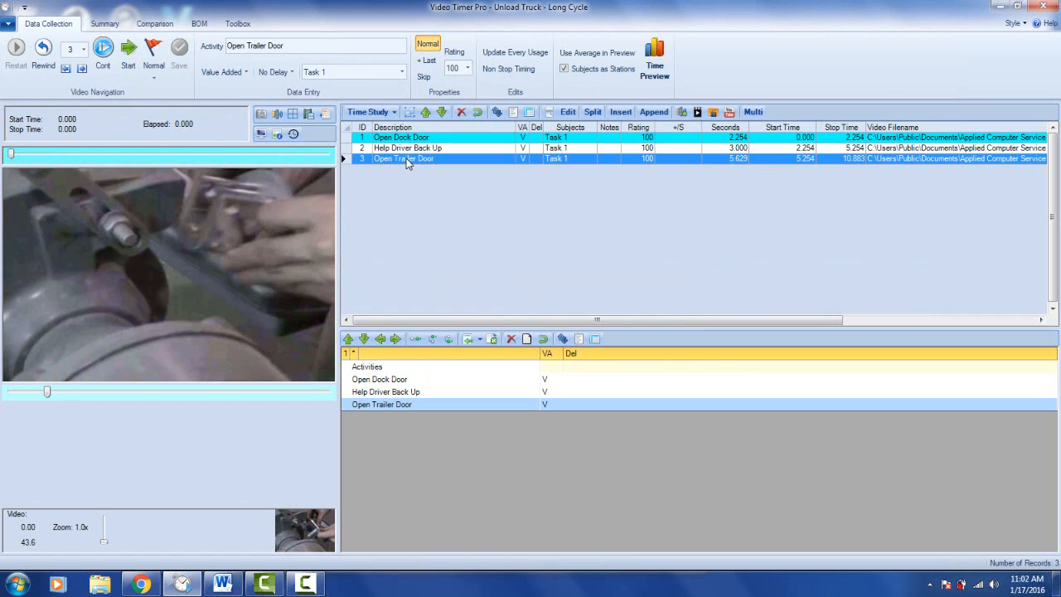
click(16, 48)
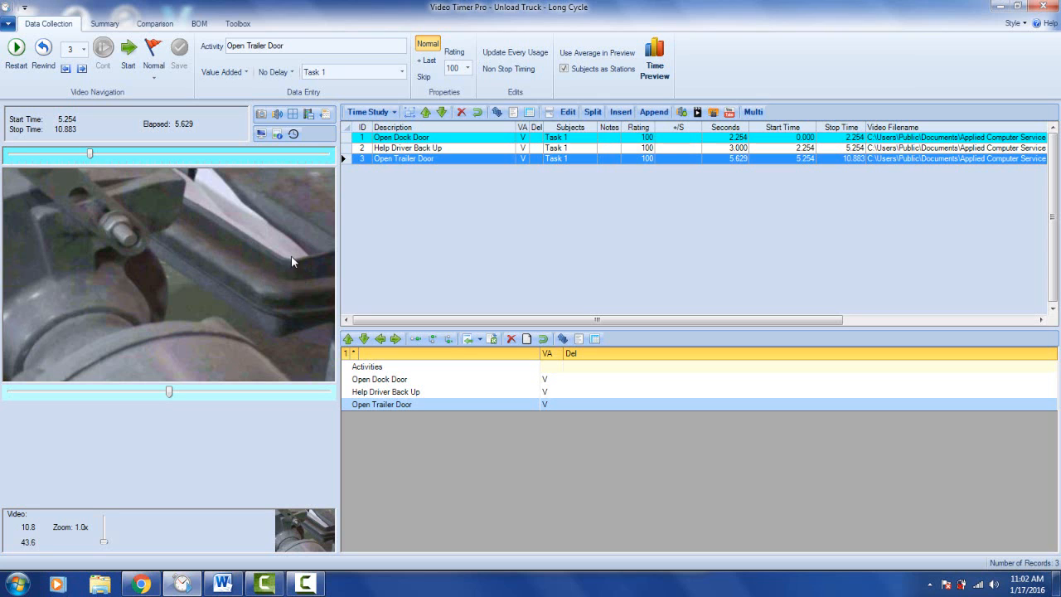
click(129, 53)
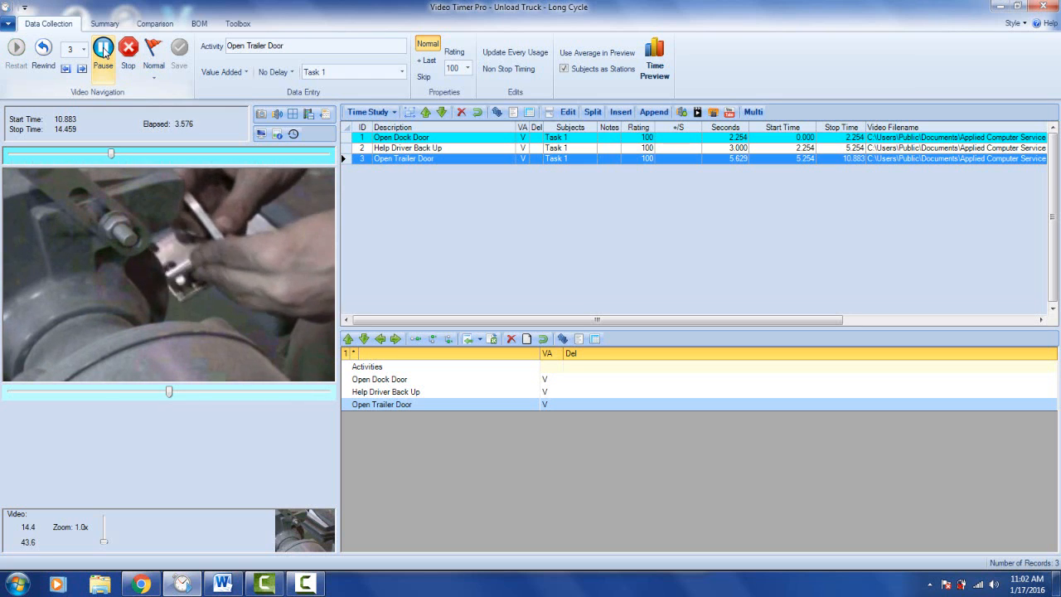
click(104, 53)
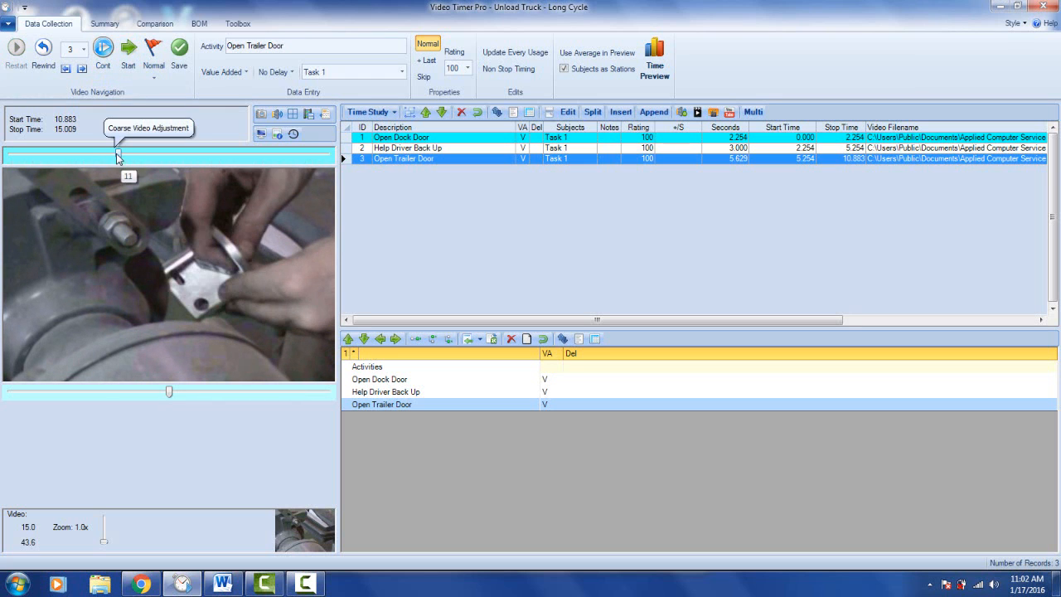
- Adjust the stop time coarsely to 33 seconds and finely back to about 31.8 seconds, and save the activity under the name Unload Truck
drag(118, 156, 247, 159)
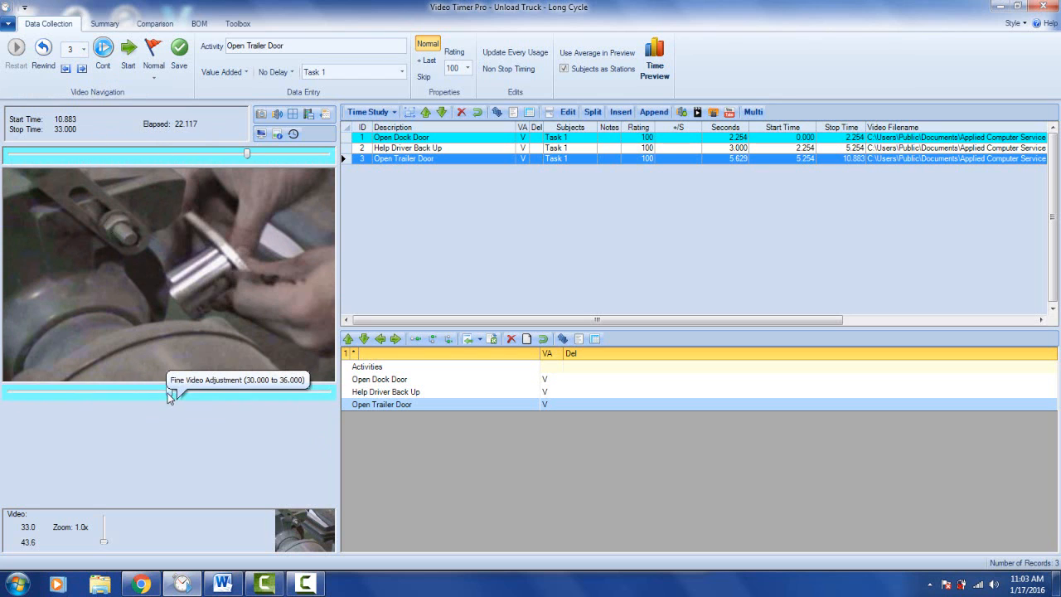
drag(171, 394, 106, 395)
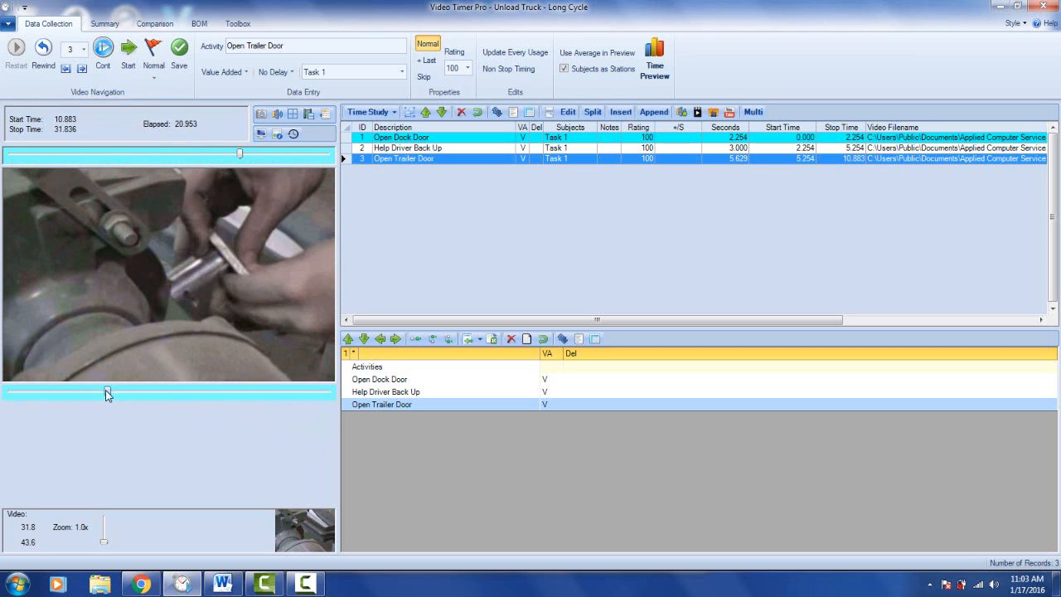
click(290, 46)
drag(257, 47, 284, 48)
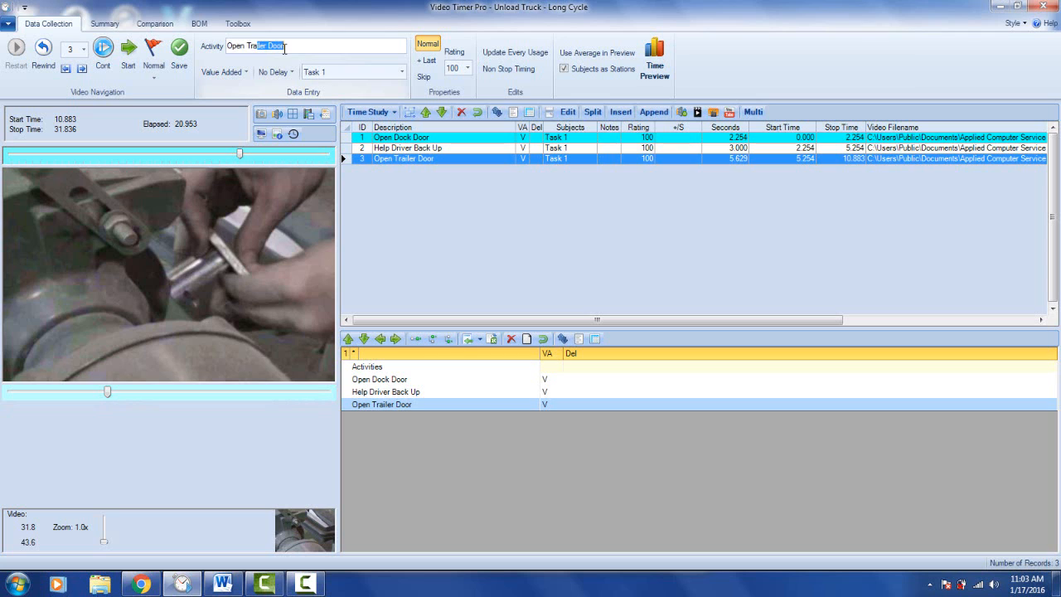
click(248, 47)
text(Unload Truck)
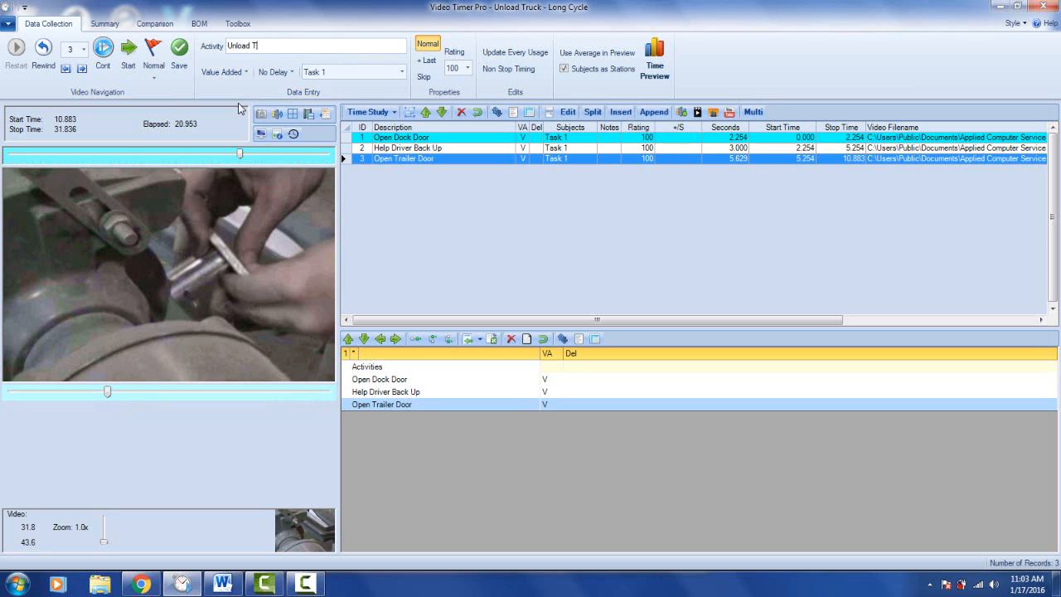
click(179, 48)
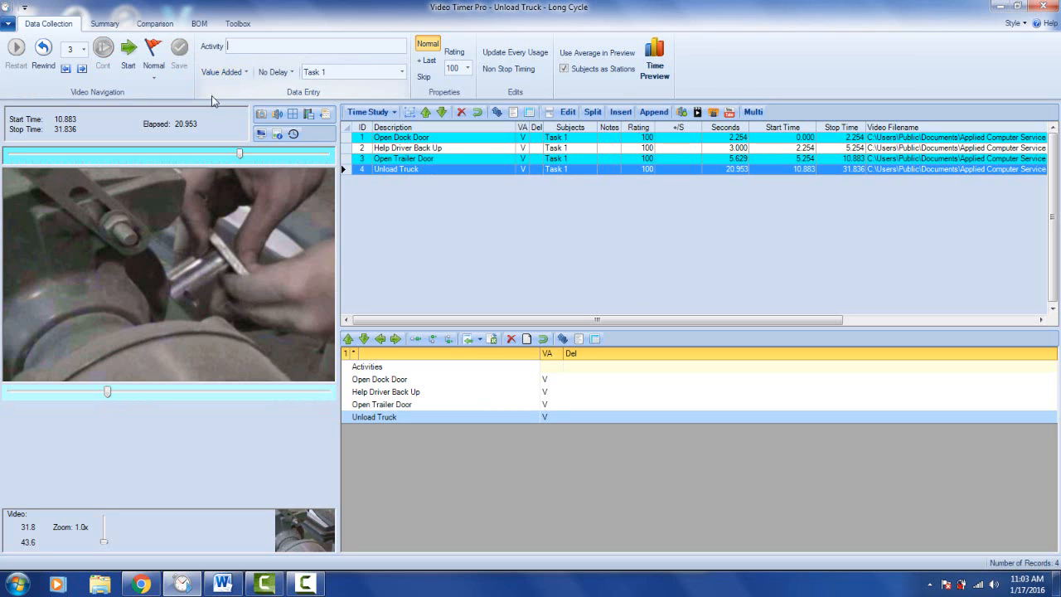